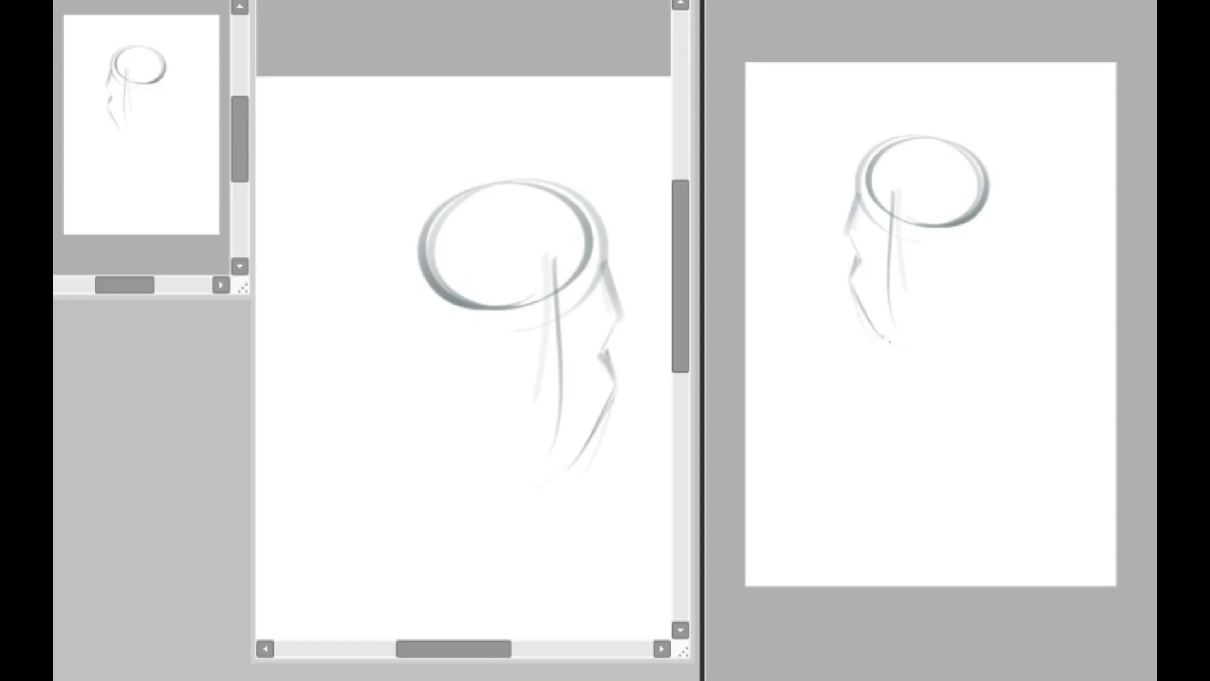
# Sketch the jawline and ear on the head, plus the neck with the shoulder line beneath it.
pyautogui.moveTo(518, 496)
pyautogui.mouseDown()
pyautogui.moveTo(430, 446)
pyautogui.moveTo(416, 400)
pyautogui.moveTo(398, 416)
pyautogui.moveTo(356, 345)
pyautogui.moveTo(391, 324)
pyautogui.moveTo(409, 359)
pyautogui.mouseUp()
pyautogui.moveTo(1019, 249); pyautogui.dragTo(1001, 279)
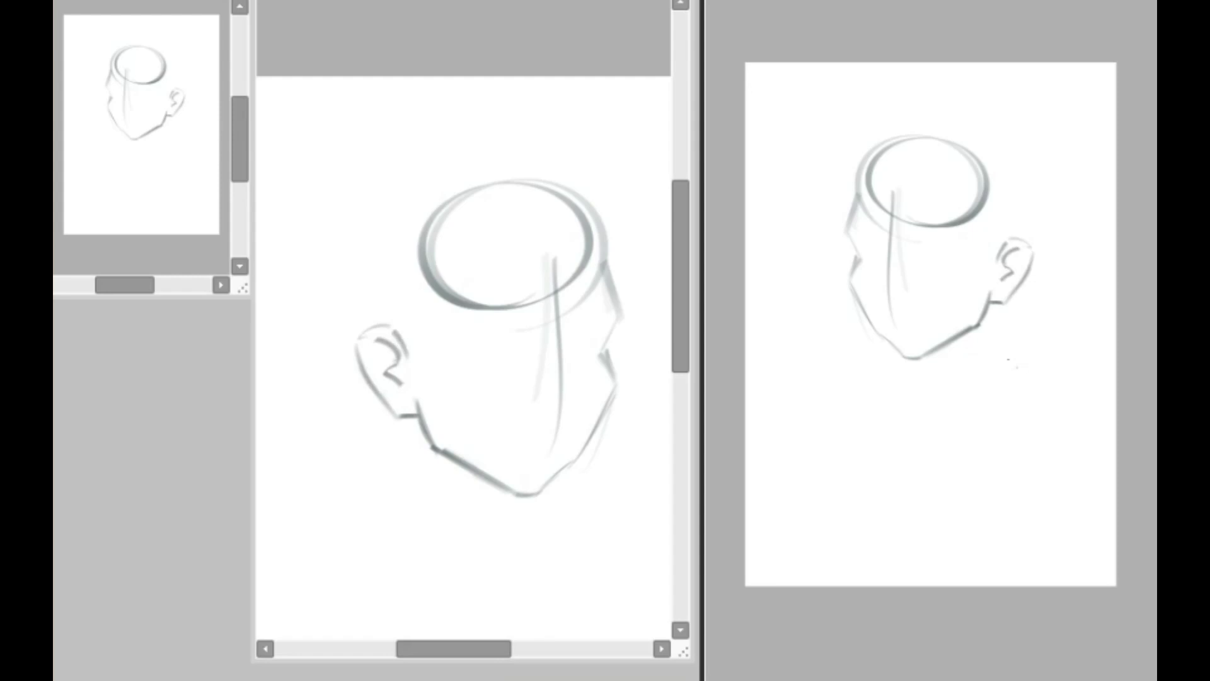
pyautogui.moveTo(412, 418); pyautogui.dragTo(384, 512)
pyautogui.moveTo(931, 357)
pyautogui.mouseDown()
pyautogui.moveTo(947, 398)
pyautogui.moveTo(934, 424)
pyautogui.mouseUp()
pyautogui.moveTo(933, 430); pyautogui.dragTo(1020, 372)
pyautogui.moveTo(938, 422); pyautogui.dragTo(928, 443)
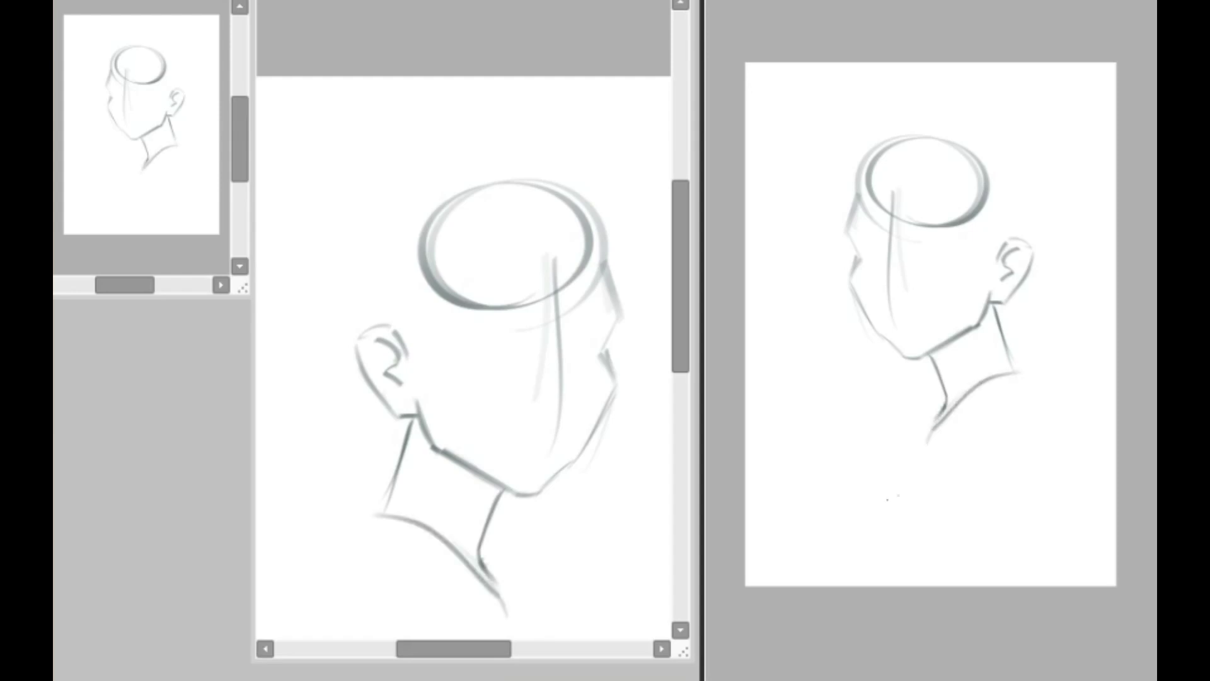
# Sketch the shoulder and the arm running down to the canvas's lower edge, redrawing its outer contour as one smooth curve.
pyautogui.moveTo(963, 404)
pyautogui.mouseDown()
pyautogui.moveTo(942, 448)
pyautogui.moveTo(951, 586)
pyautogui.mouseUp()
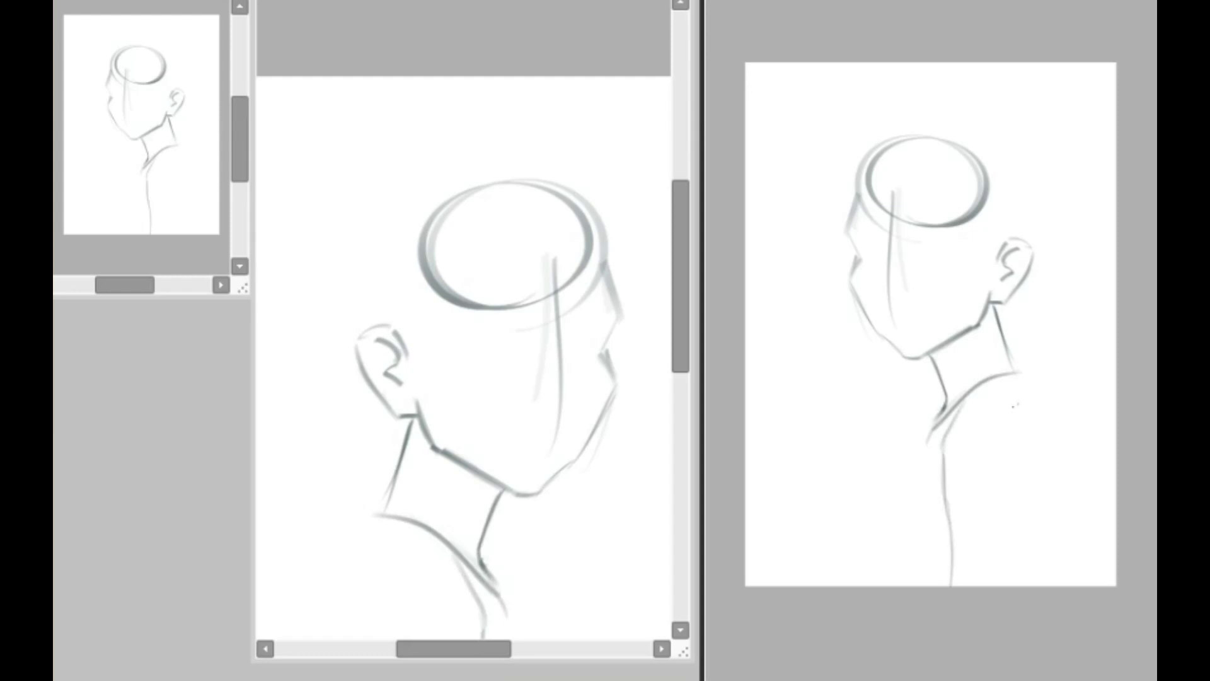
pyautogui.moveTo(1035, 435)
pyautogui.mouseDown()
pyautogui.moveTo(1018, 485)
pyautogui.moveTo(1017, 585)
pyautogui.mouseUp()
pyautogui.hotkey('ctrl', 'z')
pyautogui.moveTo(1029, 392); pyautogui.dragTo(1044, 449)
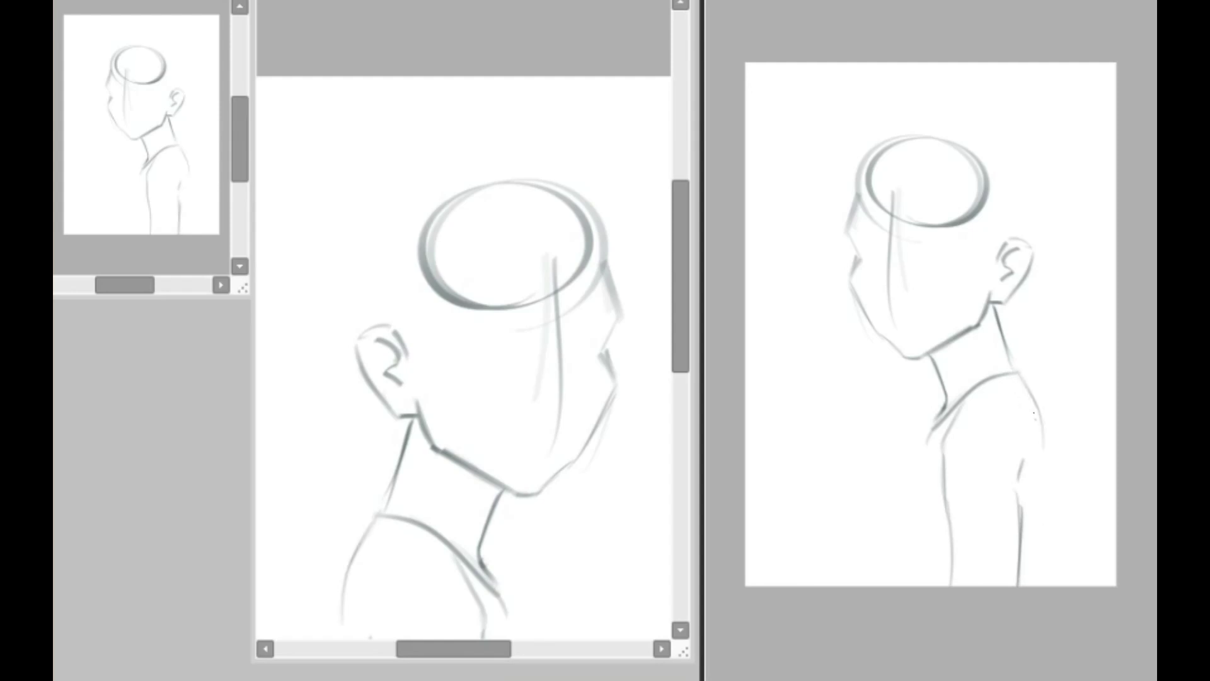
pyautogui.hotkey('ctrl', 'z')
pyautogui.moveTo(1022, 376)
pyautogui.mouseDown()
pyautogui.moveTo(1051, 488)
pyautogui.moveTo(1026, 587)
pyautogui.mouseUp()
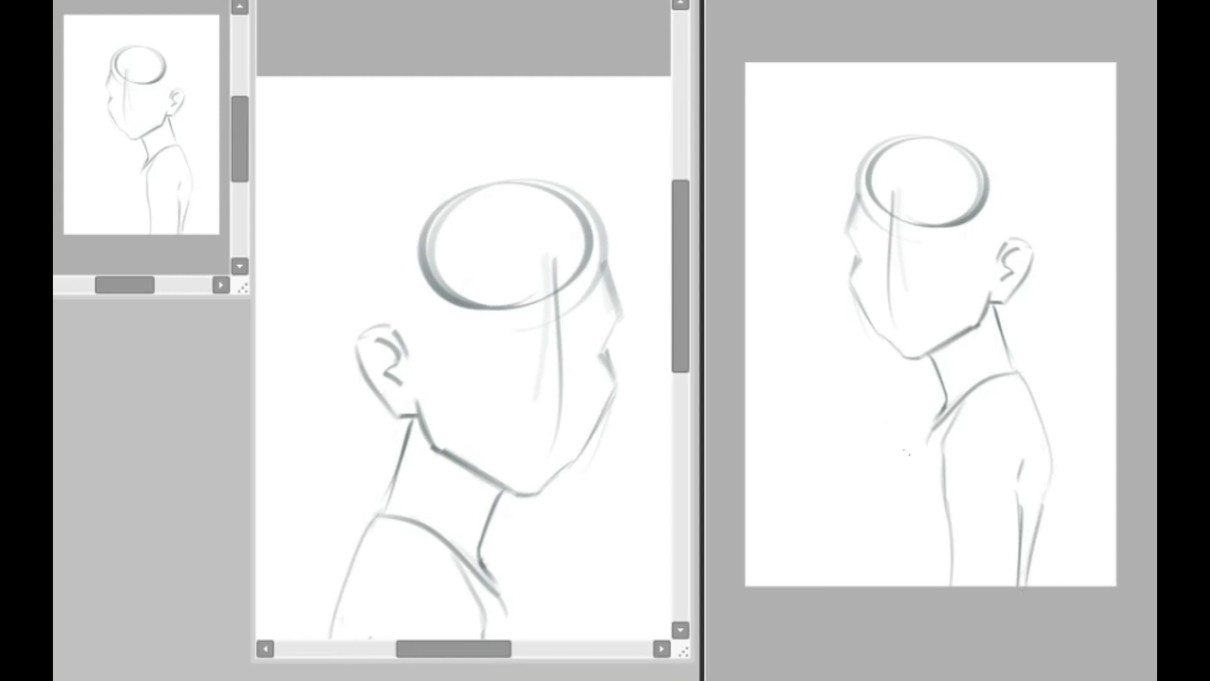
# Sketch the chest contour from the base of the neck down to the rounded bust, refining its curve.
pyautogui.moveTo(926, 441)
pyautogui.mouseDown()
pyautogui.moveTo(877, 519)
pyautogui.moveTo(876, 548)
pyautogui.moveTo(897, 564)
pyautogui.mouseUp()
pyautogui.moveTo(875, 518); pyautogui.dragTo(903, 485)
pyautogui.moveTo(890, 495); pyautogui.dragTo(891, 565)
pyautogui.moveTo(870, 520); pyautogui.dragTo(896, 571)
pyautogui.moveTo(872, 528); pyautogui.dragTo(902, 570)
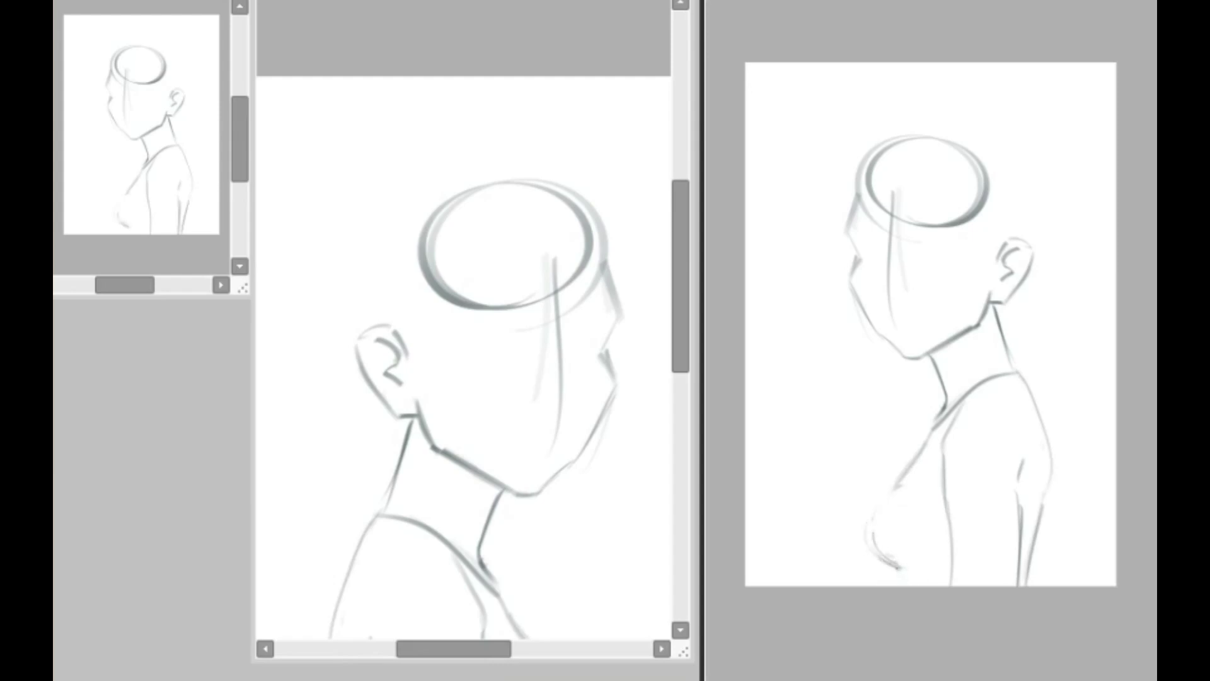
pyautogui.moveTo(873, 524); pyautogui.dragTo(897, 577)
pyautogui.moveTo(905, 468); pyautogui.dragTo(884, 502)
# Rework the collarbone line and the front contour of the upper arm below the neck.
pyautogui.moveTo(966, 410); pyautogui.dragTo(945, 494)
pyautogui.moveTo(994, 386)
pyautogui.mouseDown()
pyautogui.moveTo(961, 409)
pyautogui.moveTo(982, 382)
pyautogui.moveTo(961, 396)
pyautogui.moveTo(939, 470)
pyautogui.moveTo(947, 504)
pyautogui.mouseUp()
pyautogui.moveTo(943, 417); pyautogui.dragTo(949, 516)
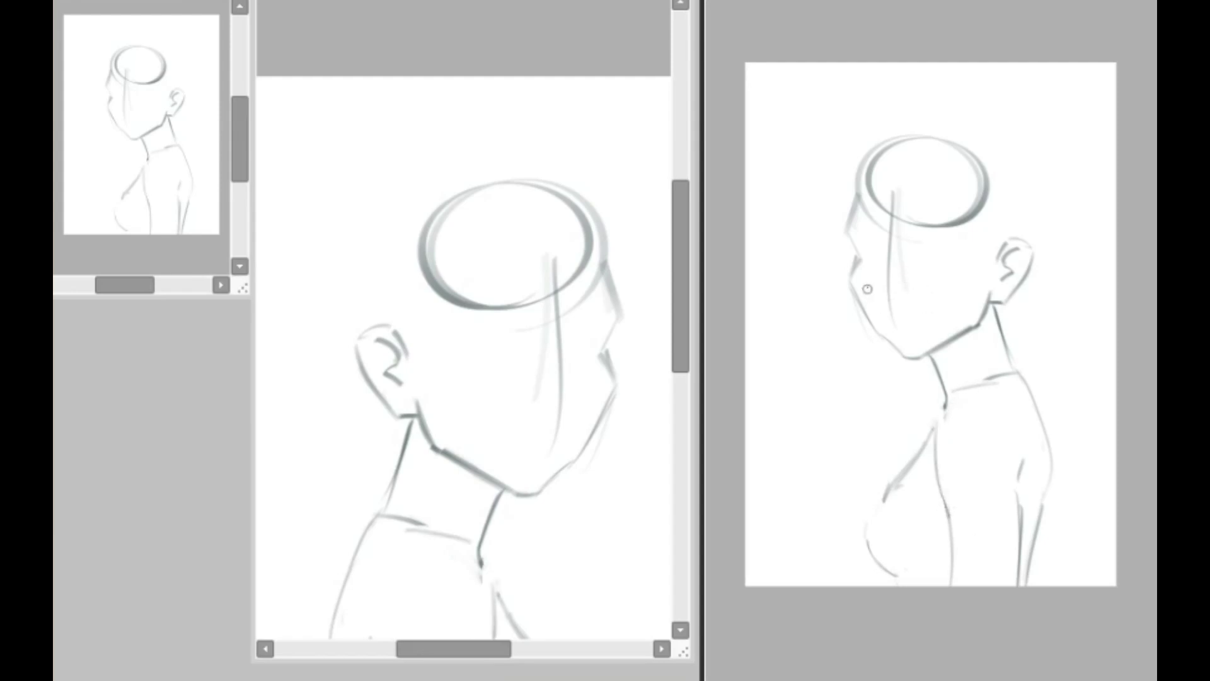
# Replace the vertical guidelines on the face with sketched eyes and a small nose.
pyautogui.moveTo(883, 301); pyautogui.dragTo(912, 254)
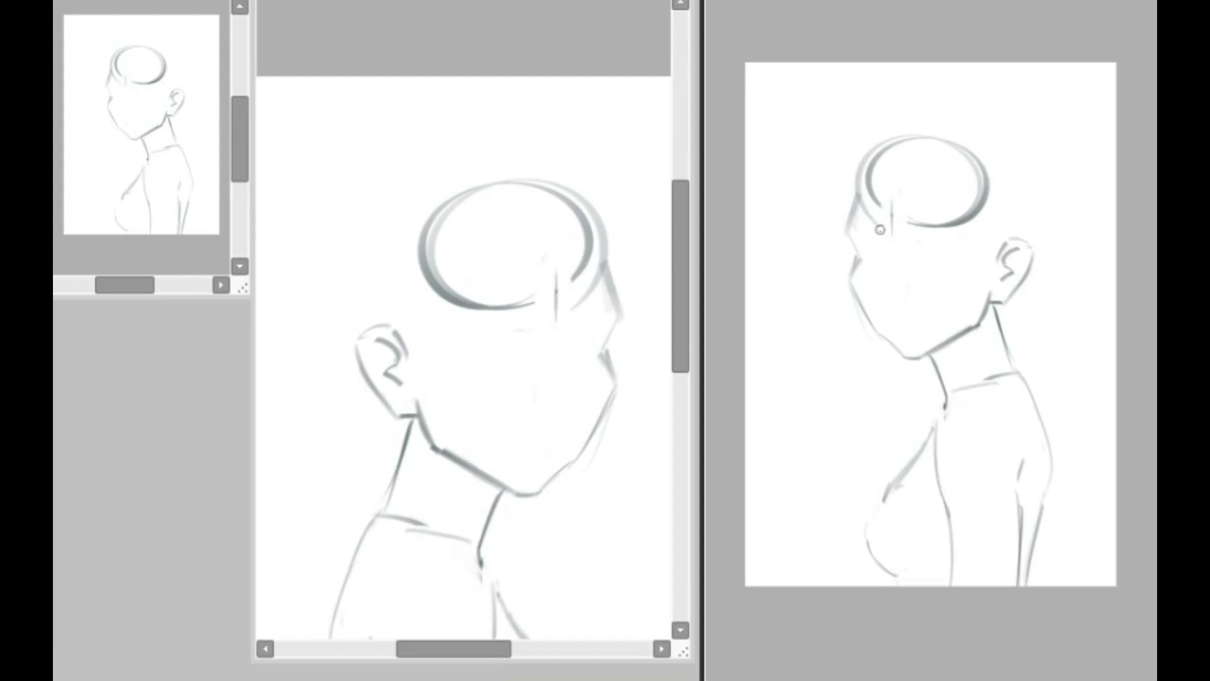
pyautogui.moveTo(854, 239)
pyautogui.mouseDown()
pyautogui.moveTo(877, 243)
pyautogui.moveTo(890, 273)
pyautogui.moveTo(883, 256)
pyautogui.mouseUp()
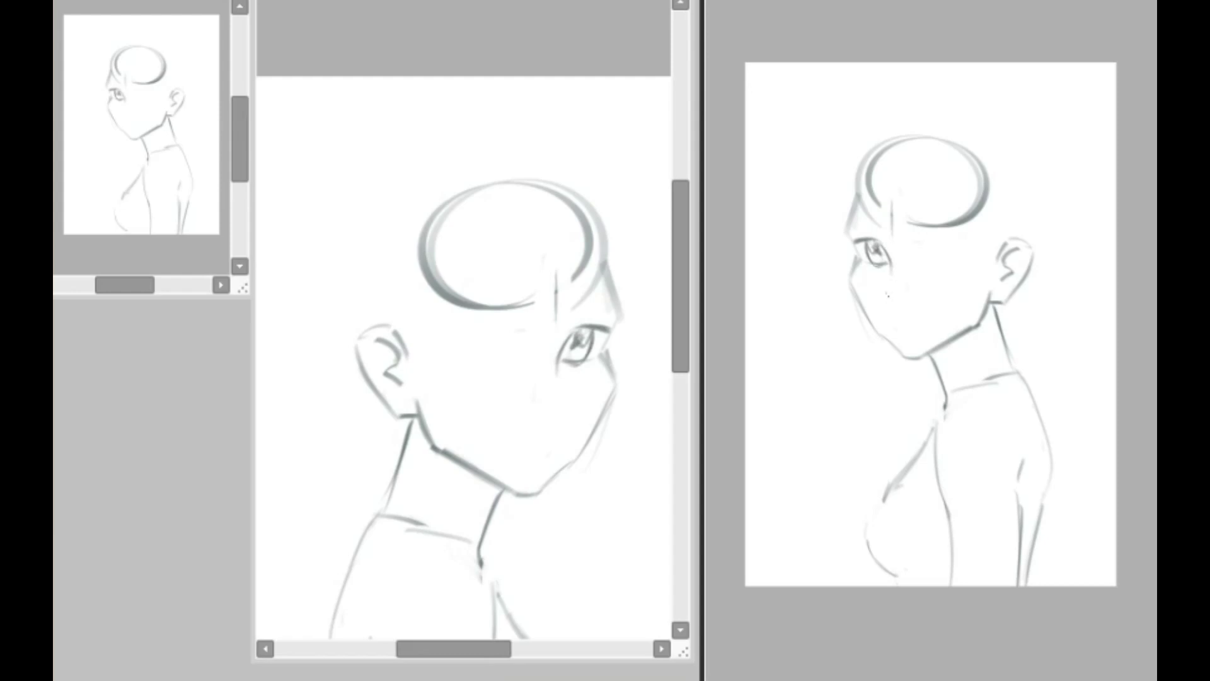
pyautogui.moveTo(892, 298)
pyautogui.mouseDown()
pyautogui.moveTo(902, 307)
pyautogui.moveTo(909, 293)
pyautogui.mouseUp()
pyautogui.moveTo(927, 253)
pyautogui.mouseDown()
pyautogui.moveTo(967, 238)
pyautogui.moveTo(931, 263)
pyautogui.moveTo(962, 262)
pyautogui.moveTo(966, 231)
pyautogui.moveTo(953, 253)
pyautogui.mouseUp()
pyautogui.moveTo(939, 242)
pyautogui.mouseDown()
pyautogui.moveTo(965, 239)
pyautogui.moveTo(954, 262)
pyautogui.mouseUp()
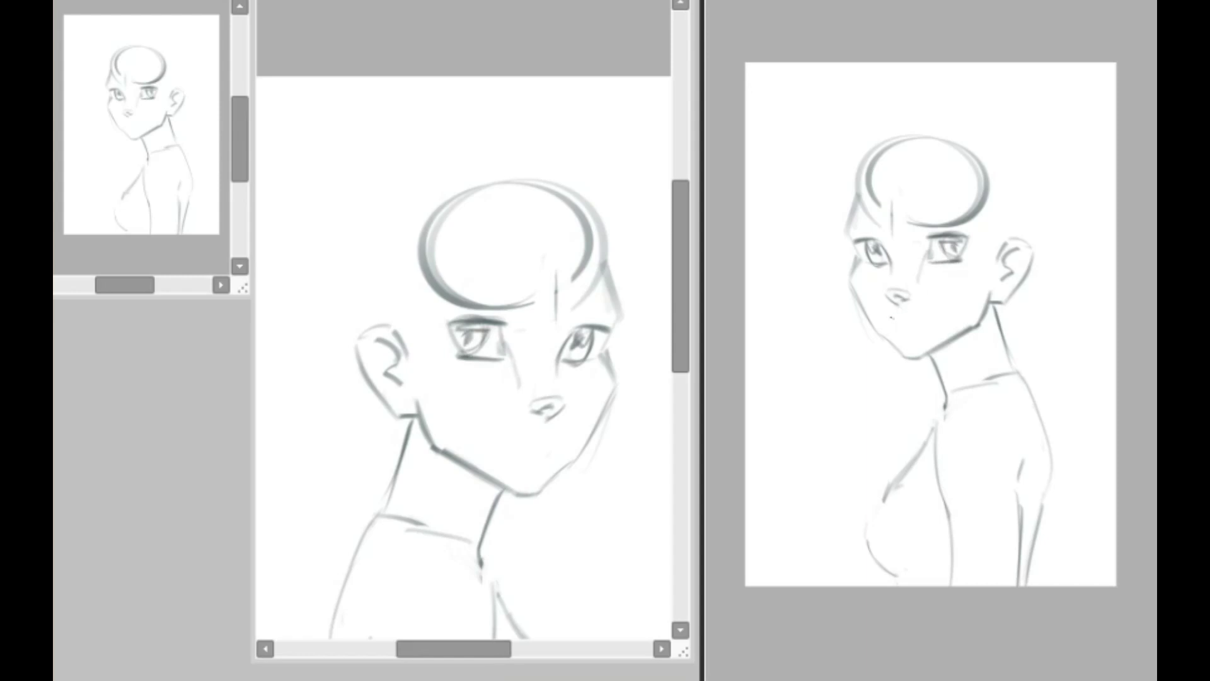
# Draw the mouth under the nose and darken the front and back lines of the neck.
pyautogui.moveTo(890, 321)
pyautogui.mouseDown()
pyautogui.moveTo(923, 322)
pyautogui.moveTo(918, 332)
pyautogui.mouseUp()
pyautogui.moveTo(997, 316); pyautogui.dragTo(1014, 374)
pyautogui.moveTo(934, 362)
pyautogui.mouseDown()
pyautogui.moveTo(950, 415)
pyautogui.moveTo(964, 364)
pyautogui.mouseUp()
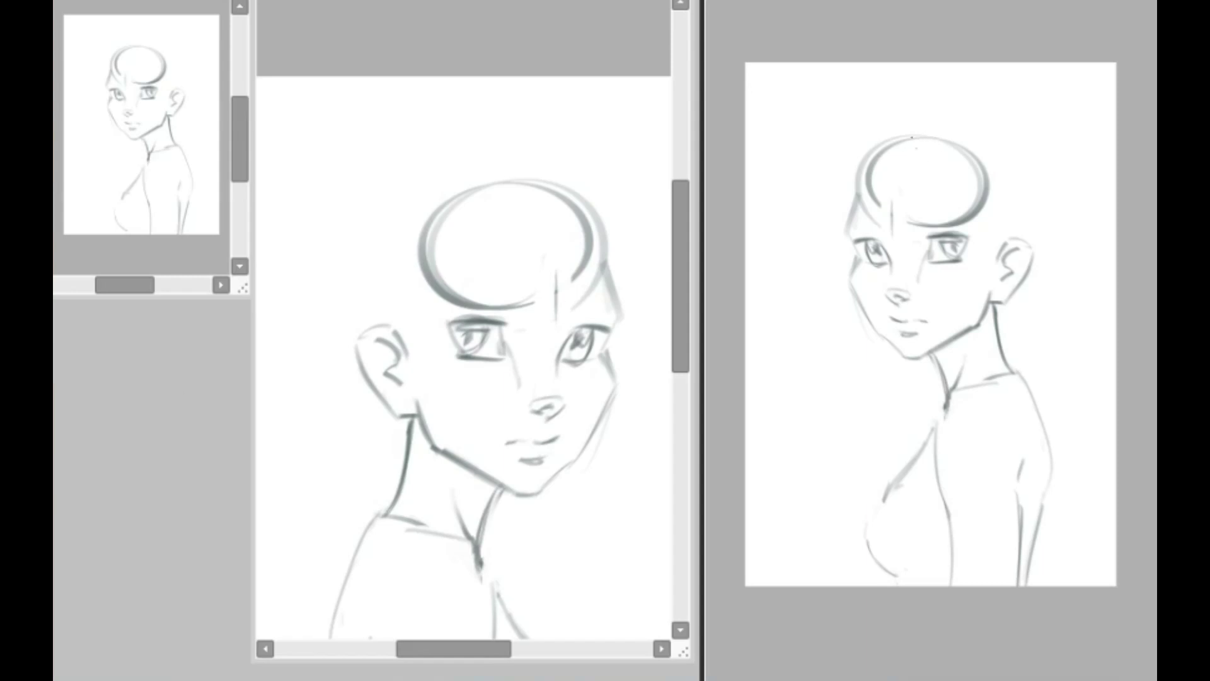
# Sketch the hair from the crown over the back of the head and down behind the ear to the shoulder.
pyautogui.moveTo(916, 153)
pyautogui.mouseDown()
pyautogui.moveTo(938, 151)
pyautogui.moveTo(981, 213)
pyautogui.mouseUp()
pyautogui.moveTo(936, 127)
pyautogui.mouseDown()
pyautogui.moveTo(962, 126)
pyautogui.moveTo(993, 152)
pyautogui.moveTo(1051, 237)
pyautogui.moveTo(1058, 360)
pyautogui.mouseUp()
pyautogui.moveTo(1037, 258); pyautogui.dragTo(1098, 462)
pyautogui.moveTo(1081, 370)
pyautogui.mouseDown()
pyautogui.moveTo(1059, 501)
pyautogui.moveTo(1099, 434)
pyautogui.mouseUp()
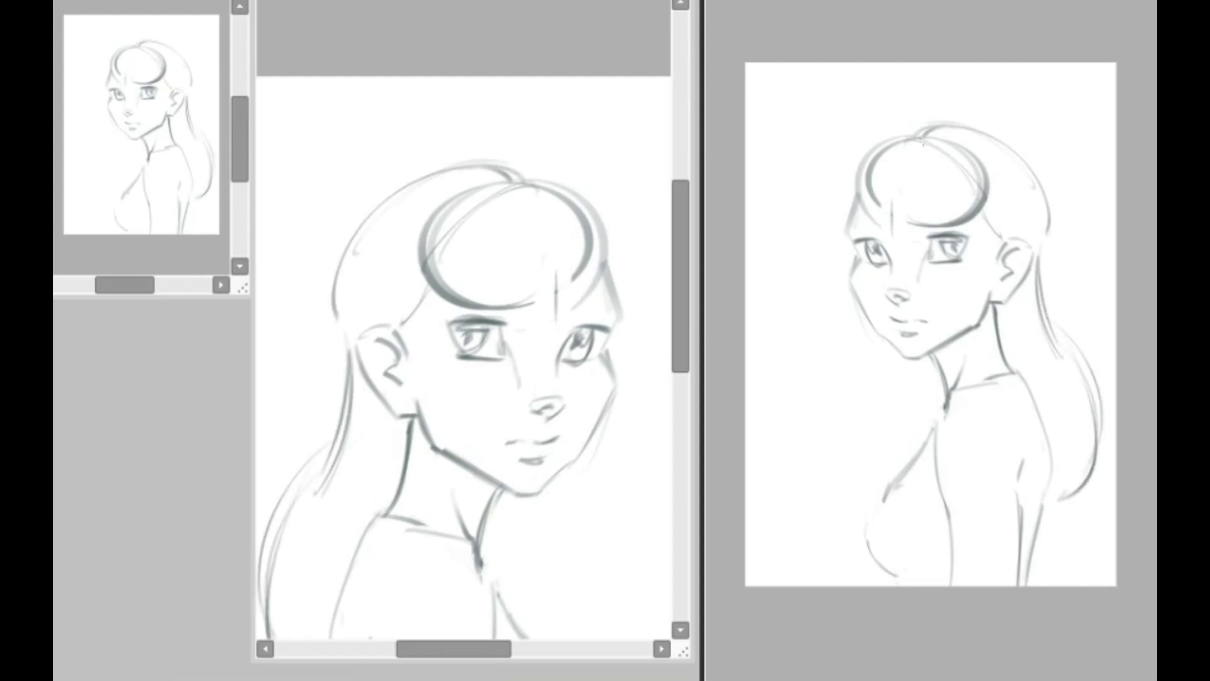
pyautogui.moveTo(905, 135)
pyautogui.mouseDown()
pyautogui.moveTo(989, 137)
pyautogui.moveTo(997, 124)
pyautogui.moveTo(1040, 184)
pyautogui.mouseUp()
# Sketch the long wavy hair on the far side of the face, from the crown down to the chest.
pyautogui.moveTo(879, 127); pyautogui.dragTo(825, 258)
pyautogui.moveTo(831, 184); pyautogui.dragTo(834, 341)
pyautogui.moveTo(822, 264)
pyautogui.mouseDown()
pyautogui.moveTo(823, 394)
pyautogui.moveTo(876, 532)
pyautogui.moveTo(811, 443)
pyautogui.moveTo(876, 518)
pyautogui.mouseUp()
pyautogui.moveTo(853, 333); pyautogui.dragTo(848, 493)
pyautogui.moveTo(838, 233)
pyautogui.mouseDown()
pyautogui.moveTo(851, 346)
pyautogui.moveTo(832, 401)
pyautogui.mouseUp()
pyautogui.moveTo(852, 208); pyautogui.dragTo(837, 247)
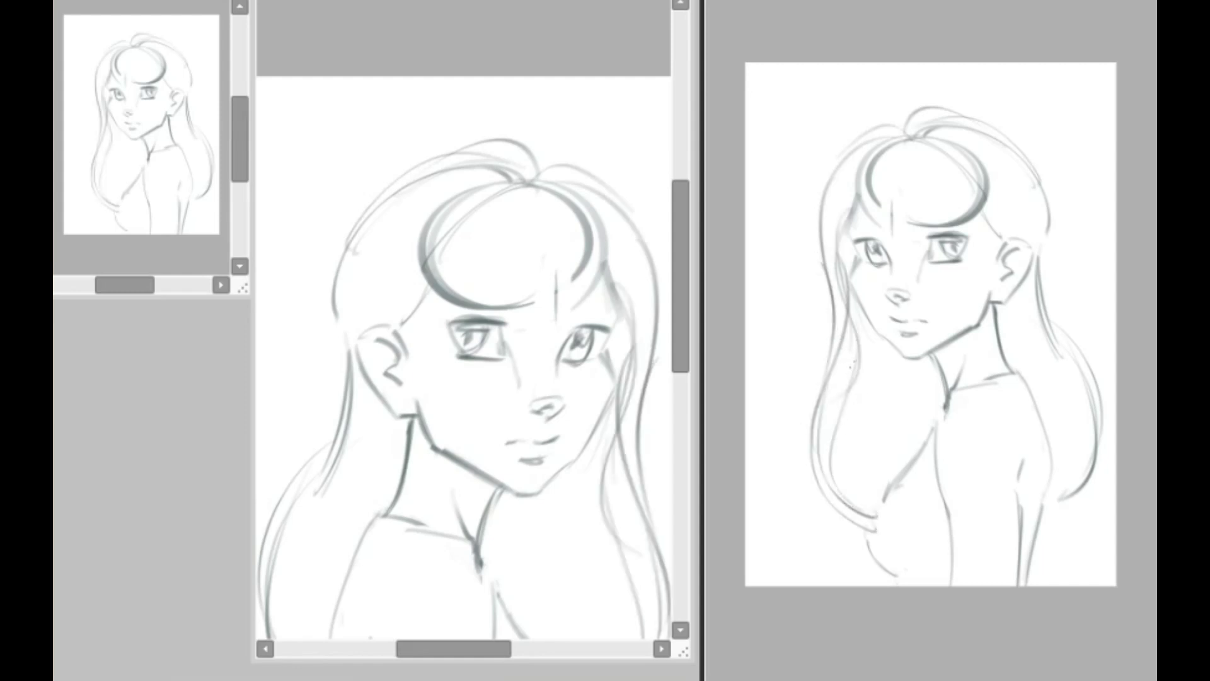
pyautogui.moveTo(832, 320)
pyautogui.mouseDown()
pyautogui.moveTo(779, 450)
pyautogui.moveTo(824, 494)
pyautogui.mouseUp()
pyautogui.moveTo(822, 357); pyautogui.dragTo(827, 496)
pyautogui.moveTo(786, 419); pyautogui.dragTo(847, 512)
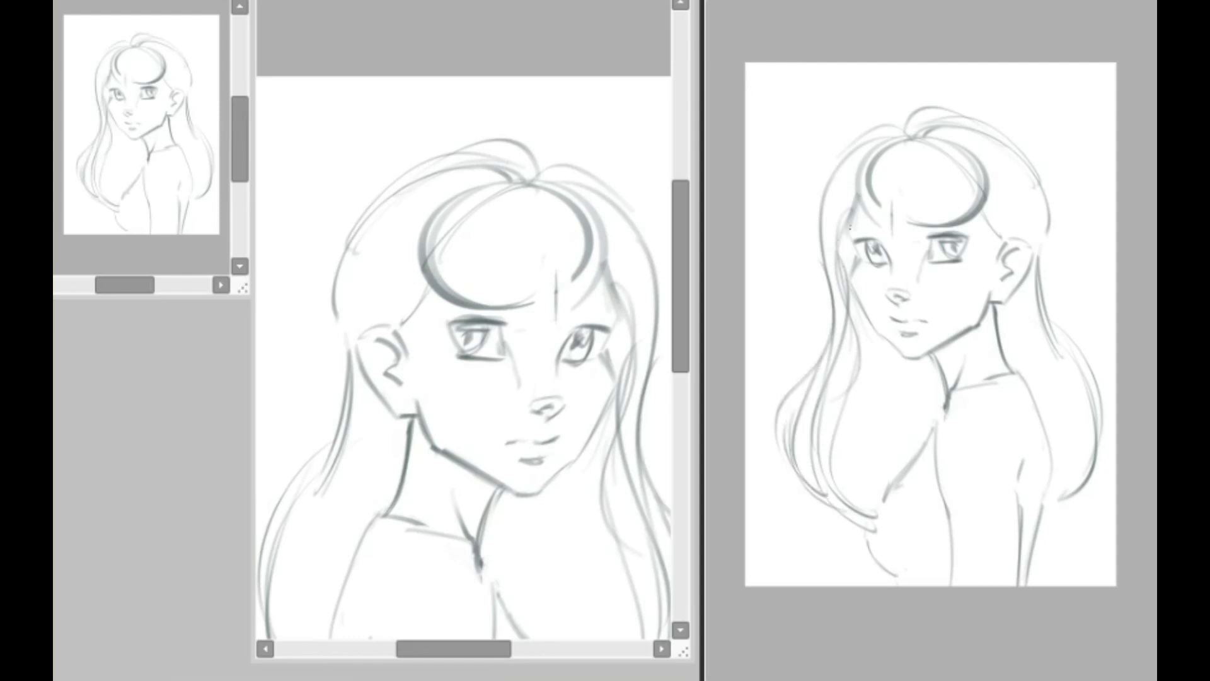
# Refine the far cheek contour and clean up the jawline into a thinner line from chin to ear.
pyautogui.moveTo(852, 258); pyautogui.dragTo(875, 327)
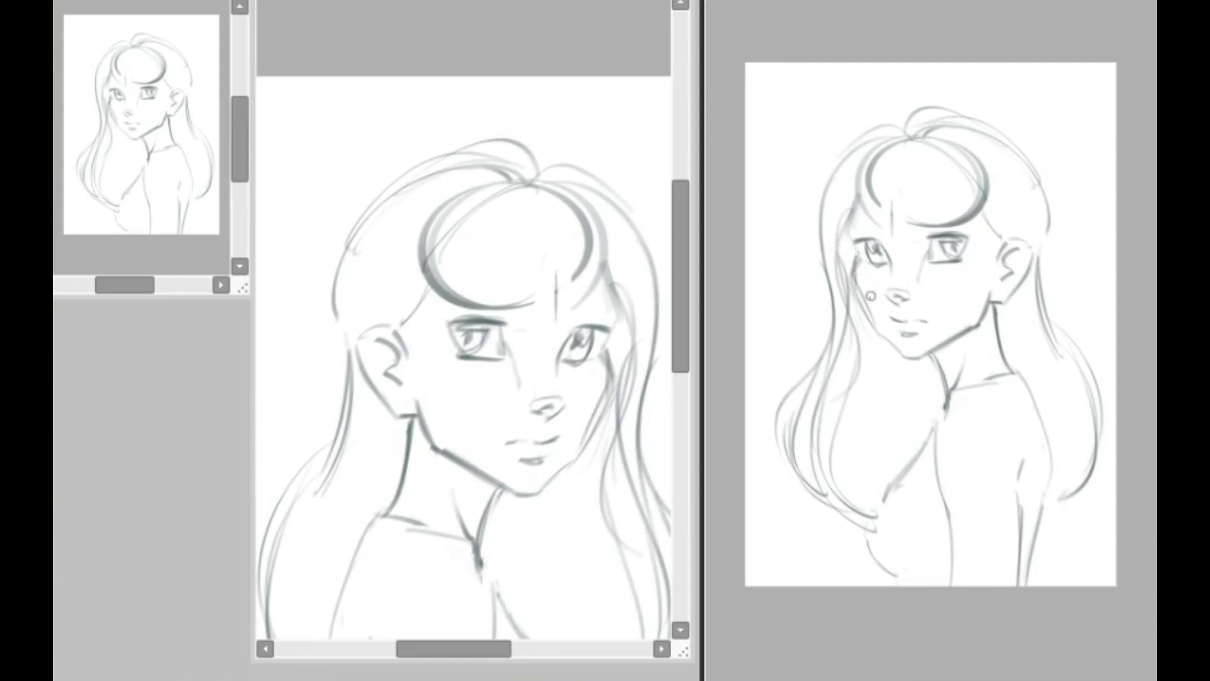
pyautogui.hotkey('ctrl', 'z')
pyautogui.hotkey('ctrl', 'z')
pyautogui.moveTo(859, 256)
pyautogui.mouseDown()
pyautogui.moveTo(858, 292)
pyautogui.moveTo(883, 334)
pyautogui.mouseUp()
pyautogui.hotkey('ctrl', 'z')
pyautogui.moveTo(859, 281)
pyautogui.mouseDown()
pyautogui.moveTo(894, 350)
pyautogui.moveTo(990, 302)
pyautogui.mouseUp()
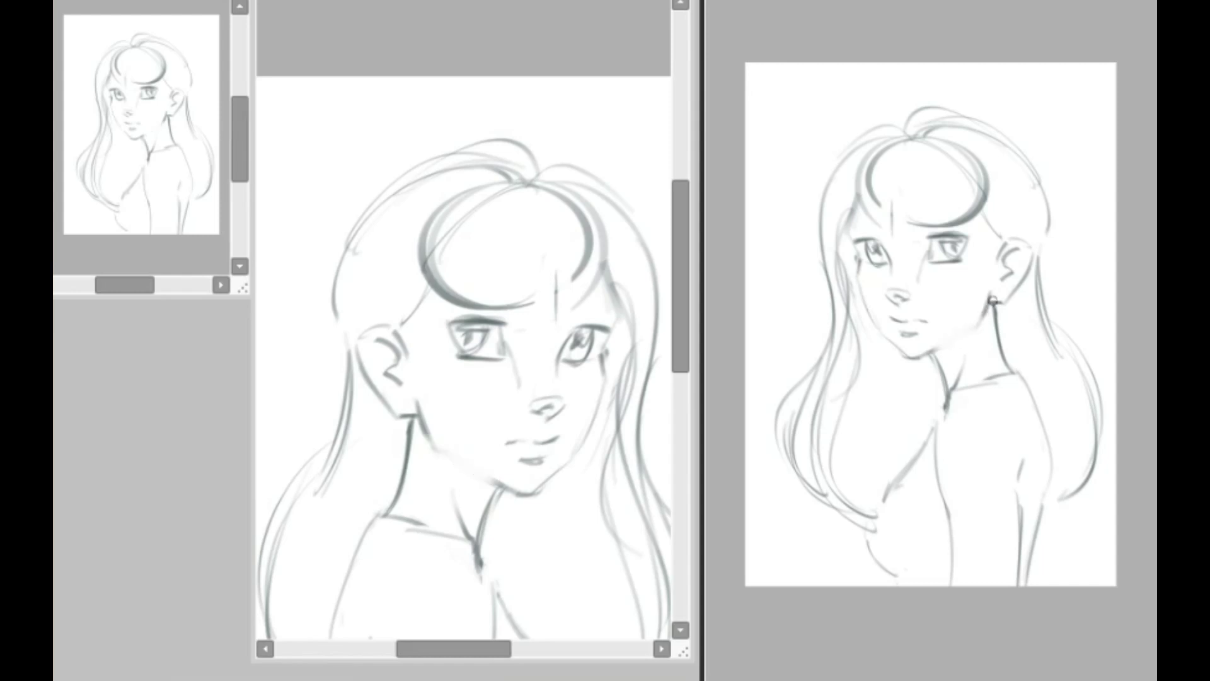
pyautogui.moveTo(934, 352)
pyautogui.mouseDown()
pyautogui.moveTo(981, 324)
pyautogui.moveTo(940, 350)
pyautogui.moveTo(981, 321)
pyautogui.moveTo(987, 285)
pyautogui.mouseUp()
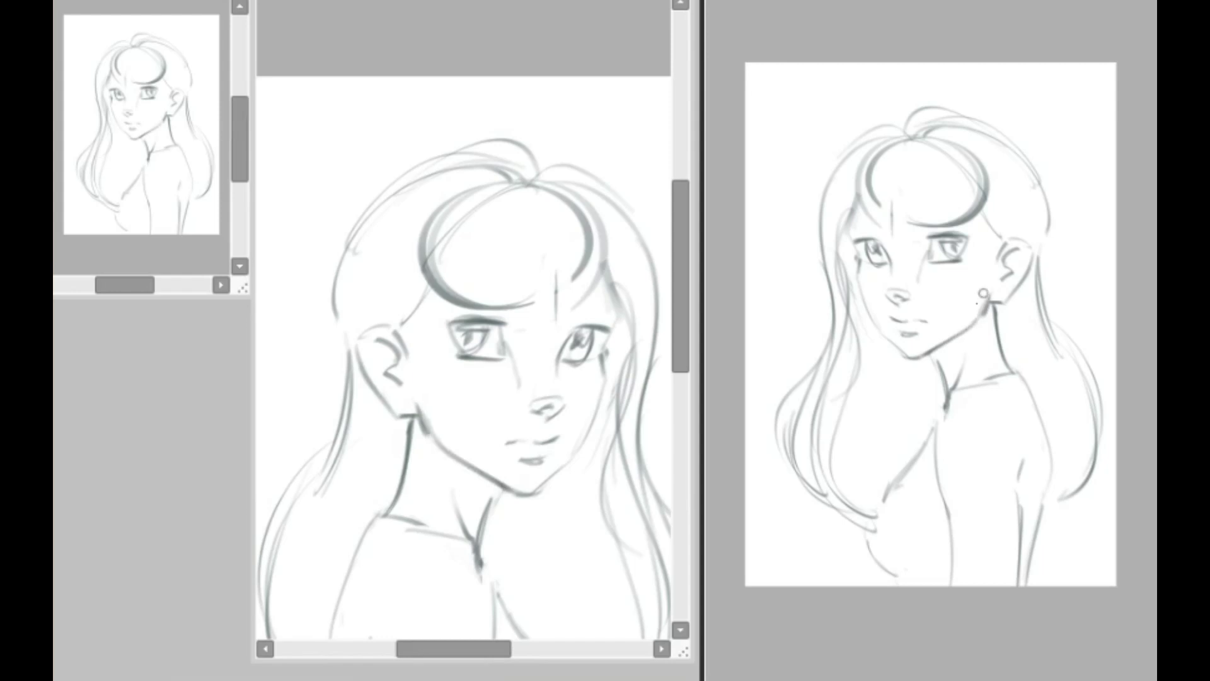
# Erase the skull guide ellipse and leftover construction marks from the forehead, leaving the hair strokes around it.
pyautogui.moveTo(904, 220); pyautogui.dragTo(980, 210)
pyautogui.hotkey('ctrl', 'z')
pyautogui.hotkey('ctrl', 'z')
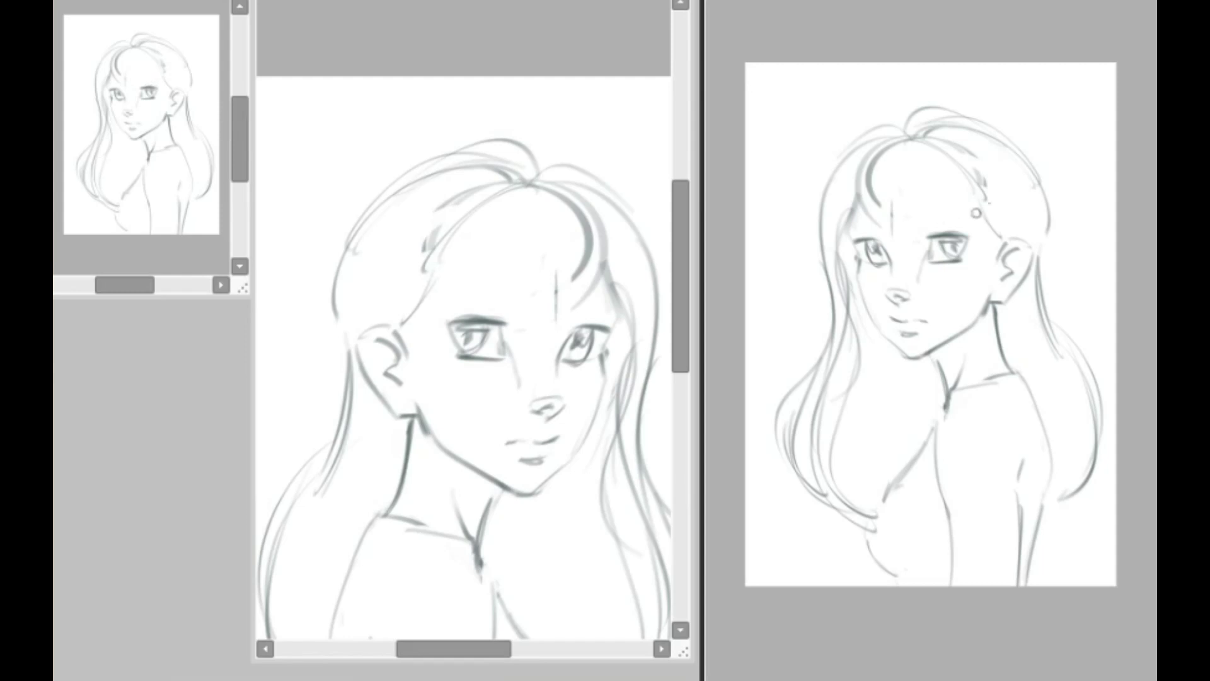
pyautogui.hotkey('ctrl', 'z')
pyautogui.hotkey('ctrl', 'z')
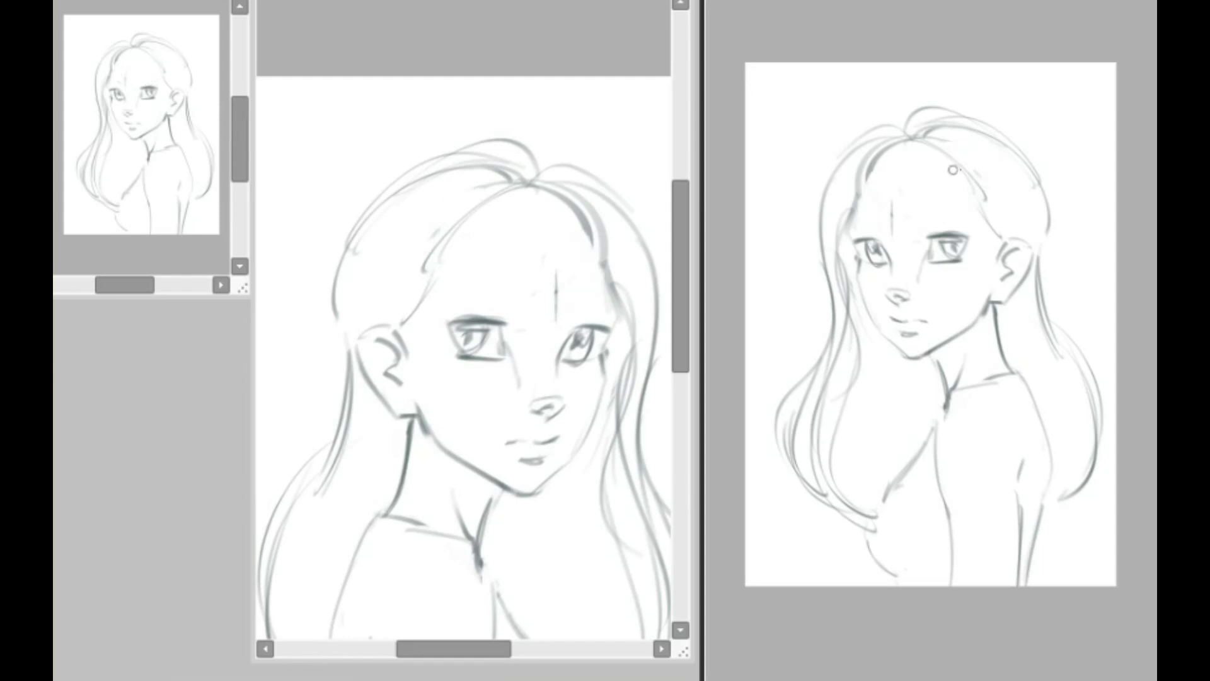
pyautogui.hotkey('ctrl', 'z')
# Draw an arched eyebrow above each eye.
pyautogui.moveTo(920, 220); pyautogui.dragTo(936, 214)
pyautogui.moveTo(916, 221); pyautogui.dragTo(960, 216)
pyautogui.moveTo(953, 214); pyautogui.dragTo(973, 226)
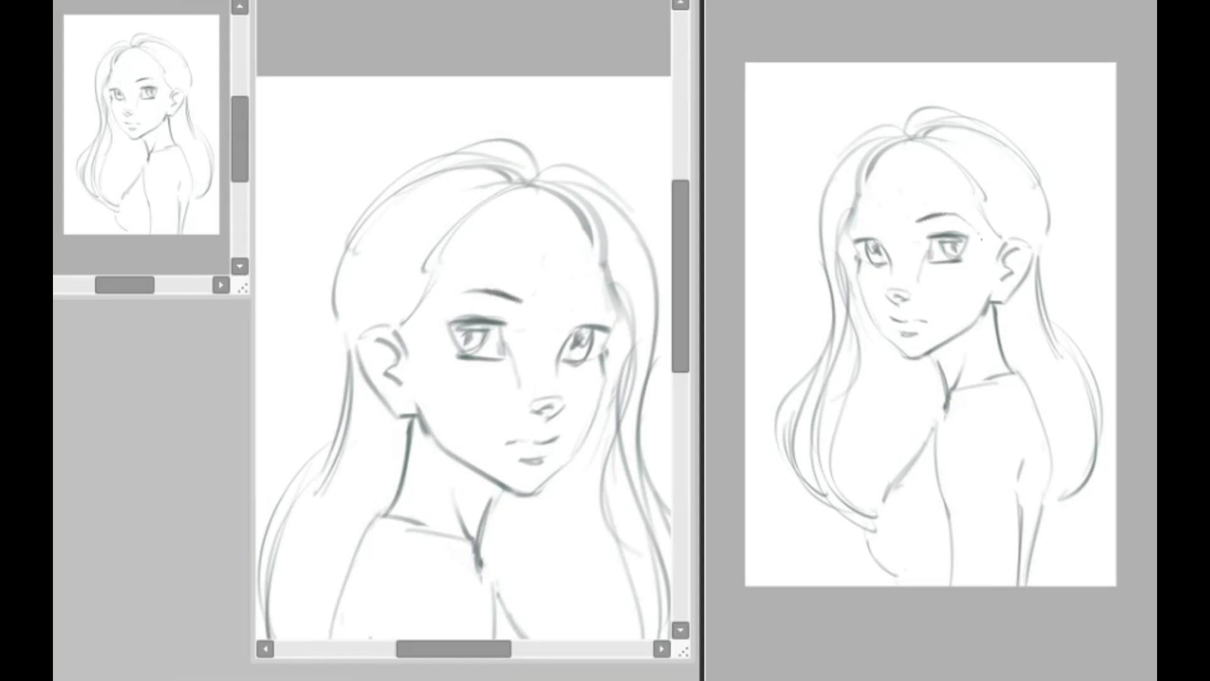
pyautogui.moveTo(883, 229)
pyautogui.mouseDown()
pyautogui.moveTo(849, 230)
pyautogui.moveTo(870, 223)
pyautogui.mouseUp()
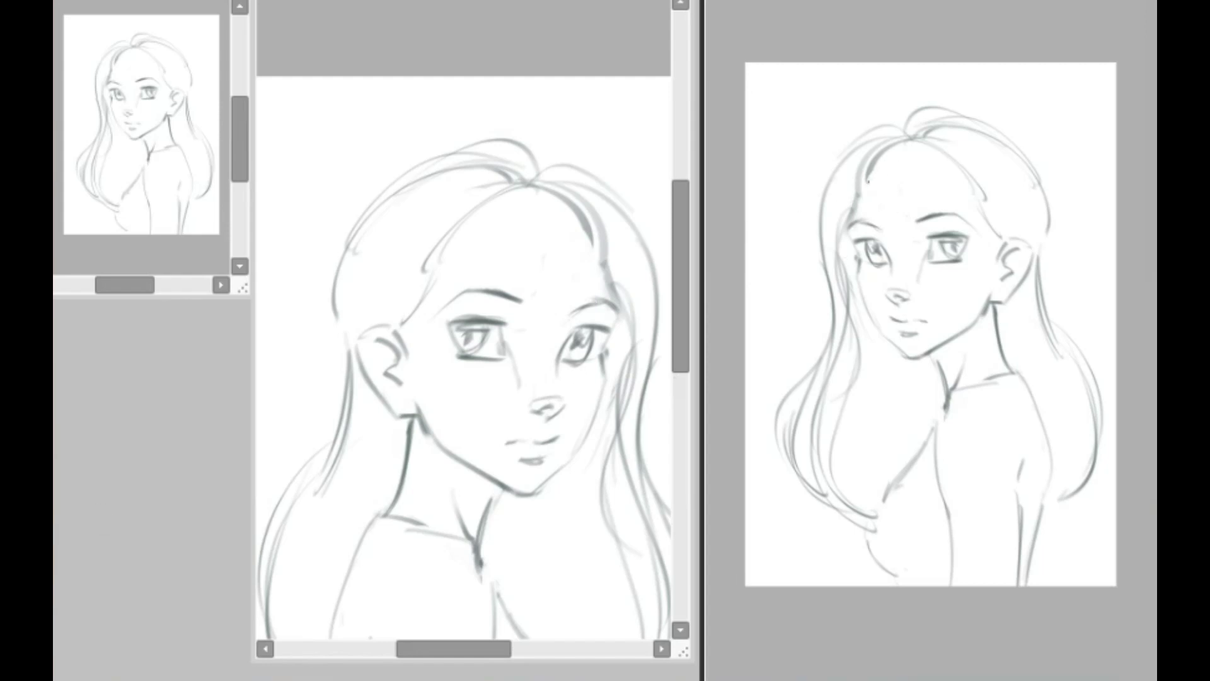
# Add looping strands at the parting, a hairline down to the ear and a strand beside the face, and thin the neck's back line.
pyautogui.moveTo(533, 224); pyautogui.dragTo(604, 268)
pyautogui.moveTo(920, 141)
pyautogui.mouseDown()
pyautogui.moveTo(906, 172)
pyautogui.moveTo(858, 124)
pyautogui.moveTo(835, 179)
pyautogui.mouseUp()
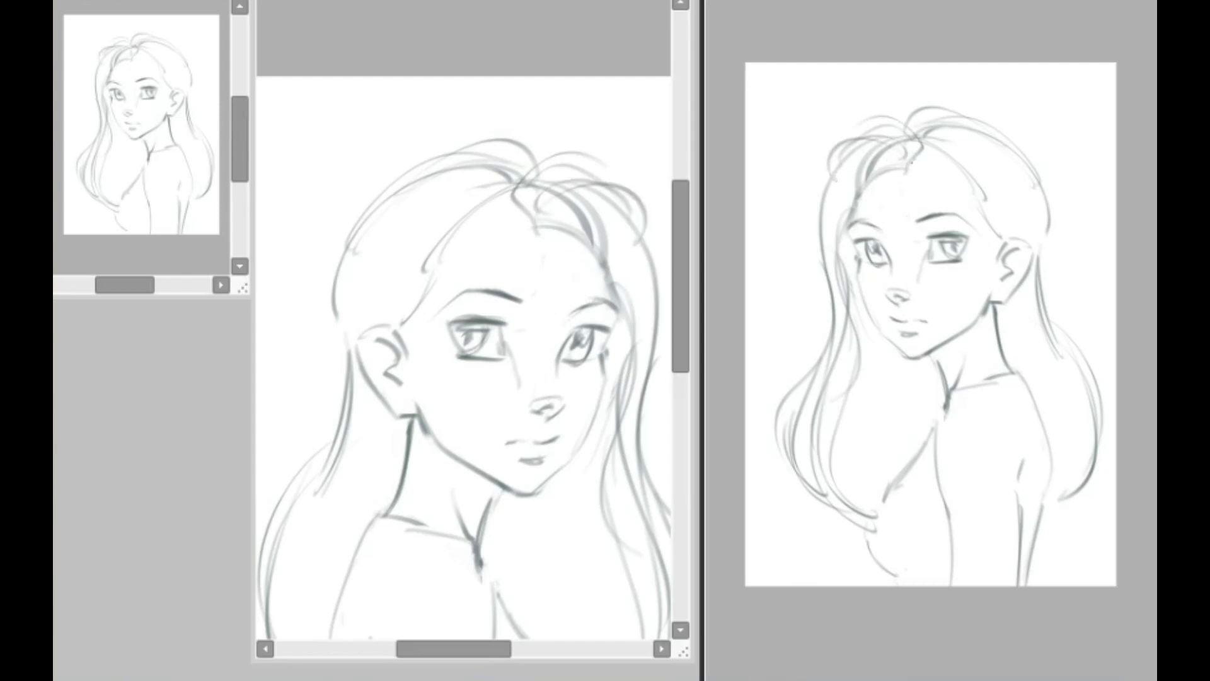
pyautogui.moveTo(535, 220)
pyautogui.mouseDown()
pyautogui.moveTo(475, 237)
pyautogui.moveTo(394, 320)
pyautogui.mouseUp()
pyautogui.moveTo(450, 285); pyautogui.dragTo(382, 323)
pyautogui.moveTo(520, 217)
pyautogui.mouseDown()
pyautogui.moveTo(433, 258)
pyautogui.moveTo(368, 328)
pyautogui.mouseUp()
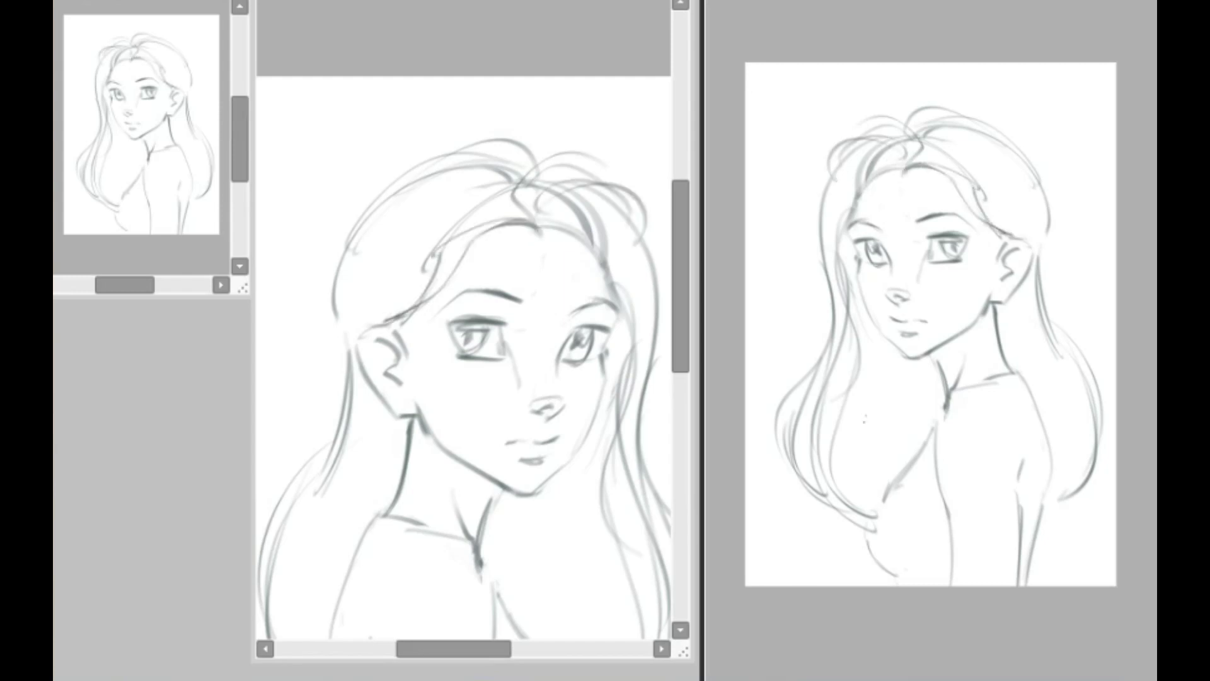
pyautogui.moveTo(593, 479); pyautogui.dragTo(621, 638)
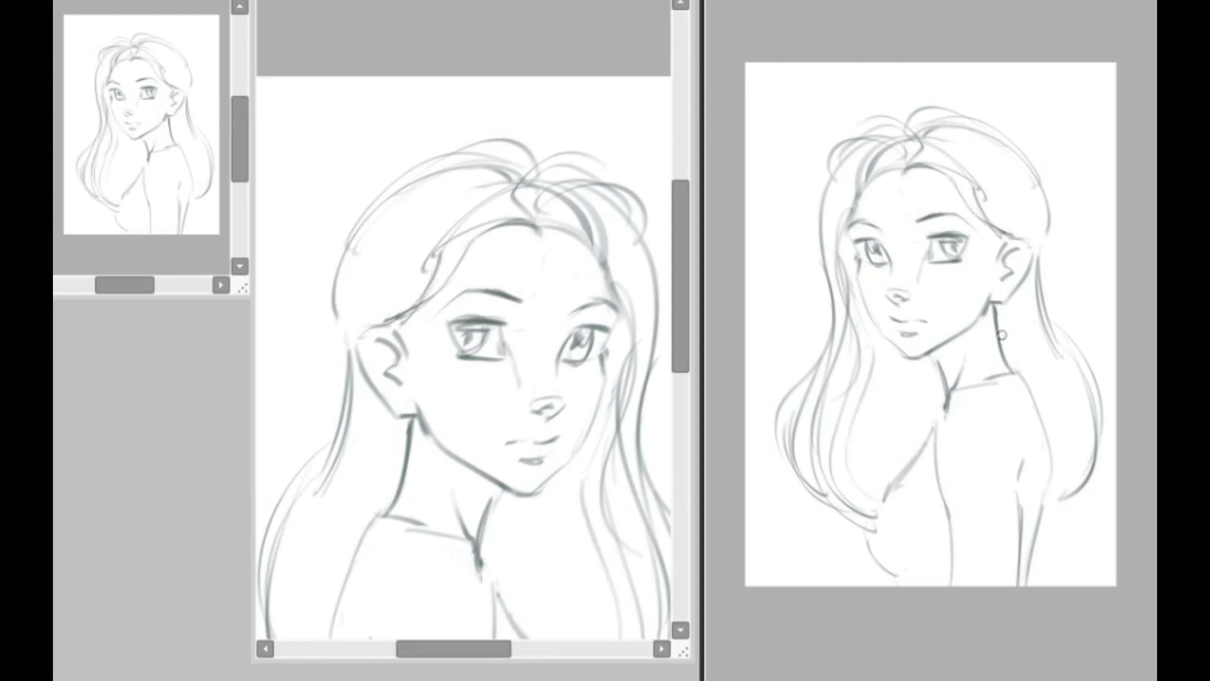
pyautogui.moveTo(994, 312); pyautogui.dragTo(1014, 373)
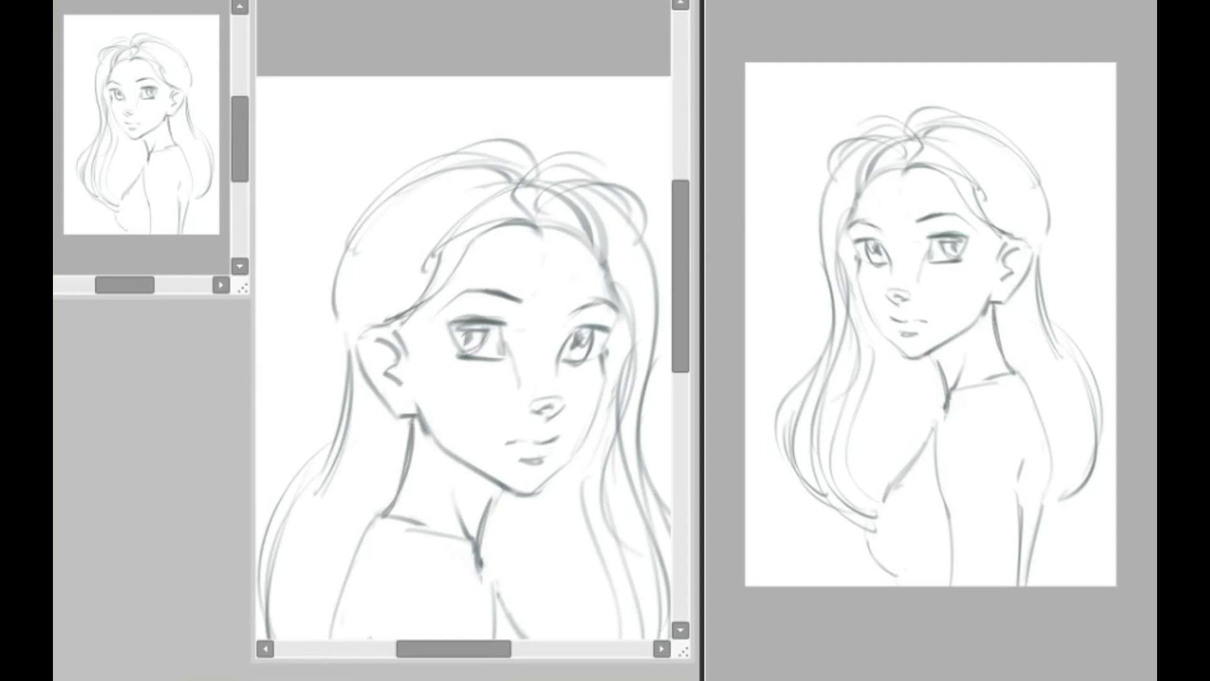
# Select the background areas outside the figure and invert the selection to cover the figure's silhouette.
pyautogui.click(1076, 166)
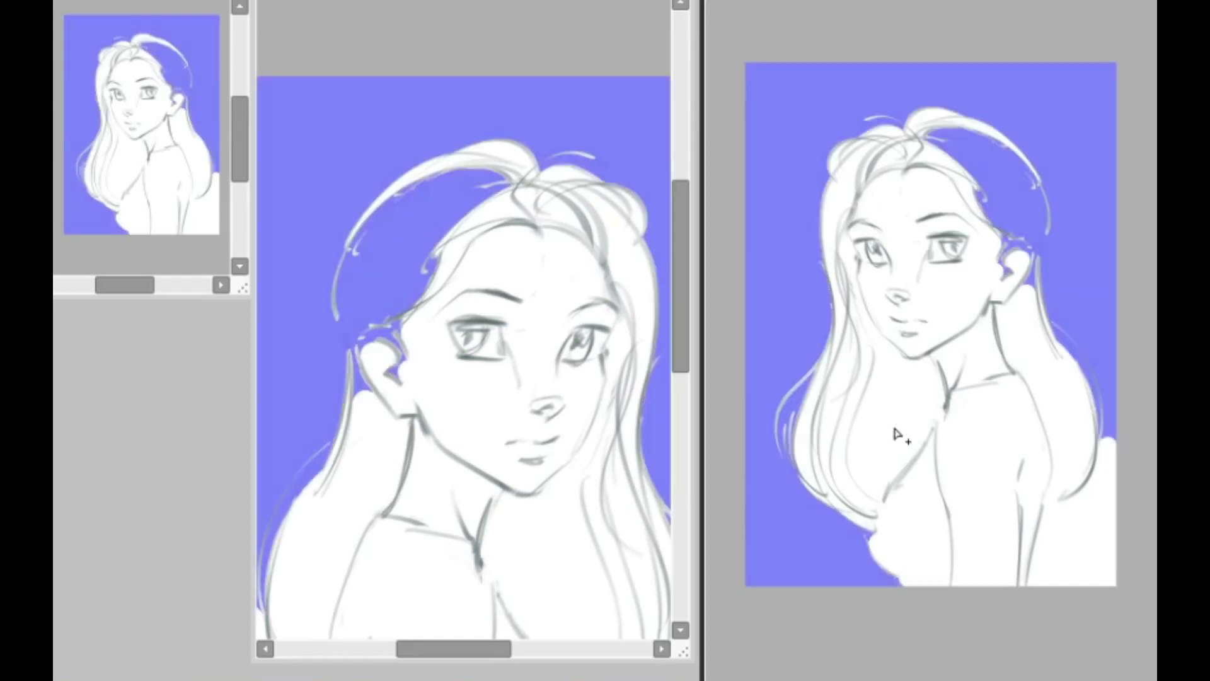
pyautogui.click(1066, 549)
pyautogui.click(126, 0)
pyautogui.click(161, 5)
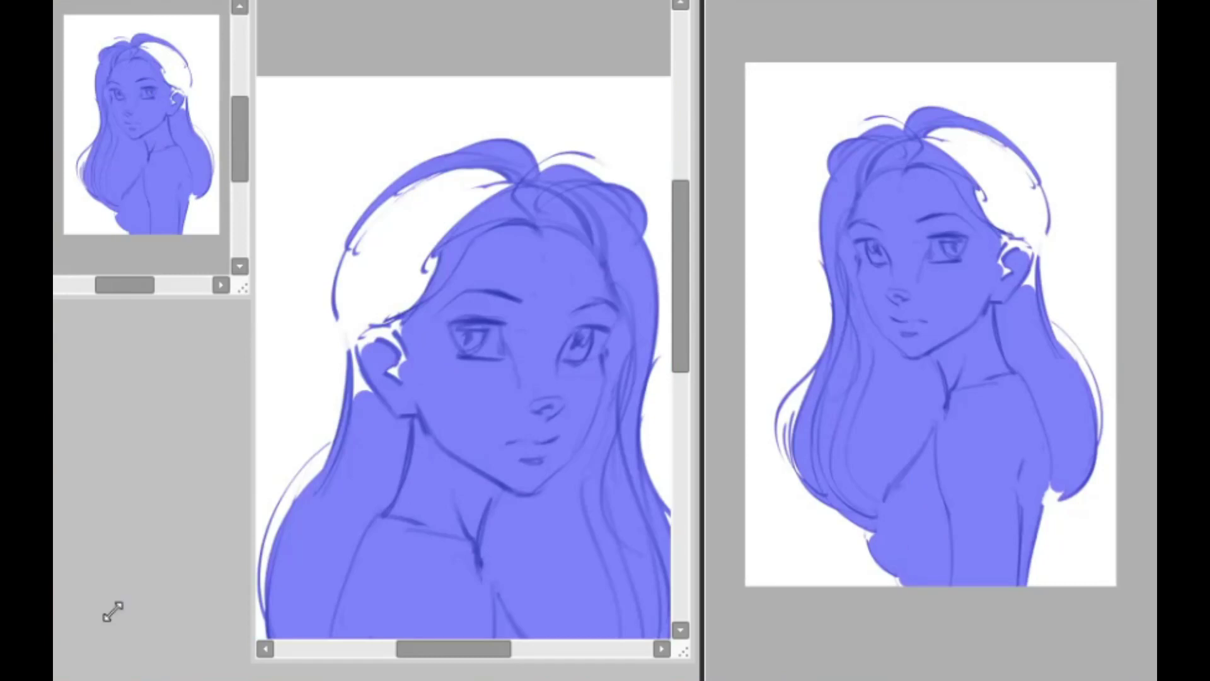
# Fill the selected figure with pale pink, clear the selection and paint over the unfilled gap in the hair near the ear.
pyautogui.hotkey('ctrl', 'f')
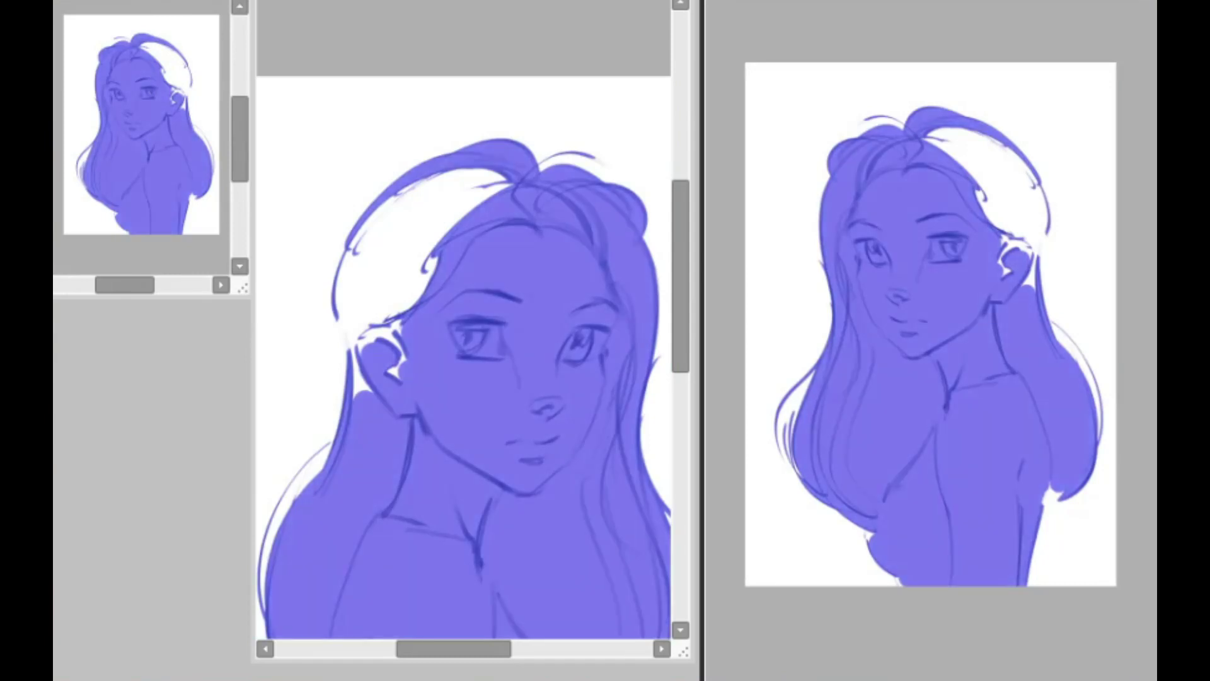
pyautogui.hotkey('ctrl', 'd')
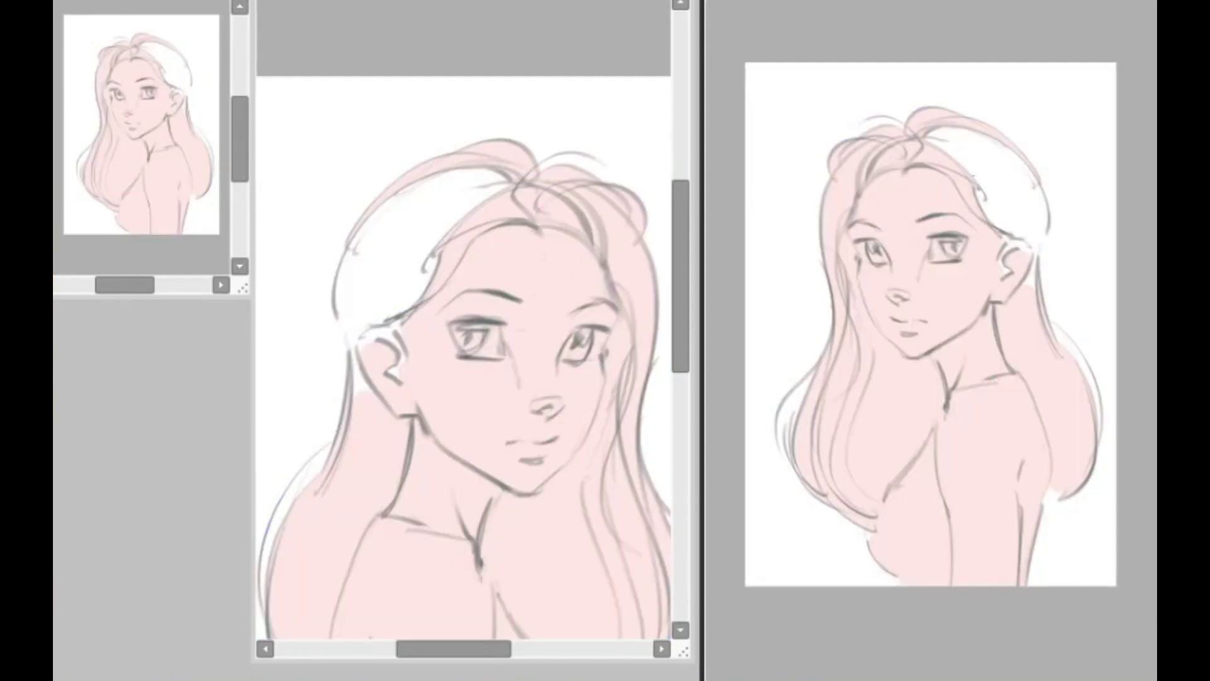
pyautogui.moveTo(971, 184)
pyautogui.mouseDown()
pyautogui.moveTo(986, 184)
pyautogui.moveTo(946, 136)
pyautogui.moveTo(1002, 183)
pyautogui.moveTo(1004, 252)
pyautogui.moveTo(1027, 208)
pyautogui.moveTo(1002, 157)
pyautogui.moveTo(1023, 192)
pyautogui.moveTo(1017, 258)
pyautogui.mouseUp()
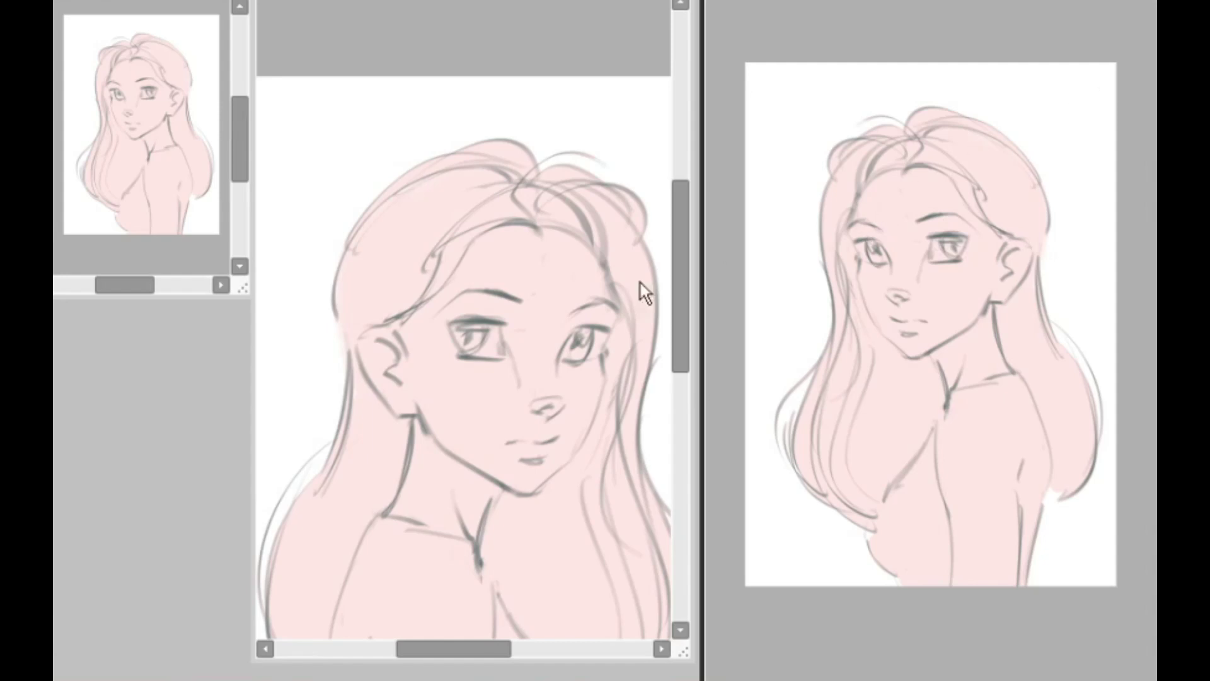
# Paint both irises dark blue and darken the upper lids and pupils.
pyautogui.moveTo(934, 251); pyautogui.dragTo(946, 250)
pyautogui.moveTo(881, 242)
pyautogui.mouseDown()
pyautogui.moveTo(876, 259)
pyautogui.moveTo(872, 246)
pyautogui.mouseUp()
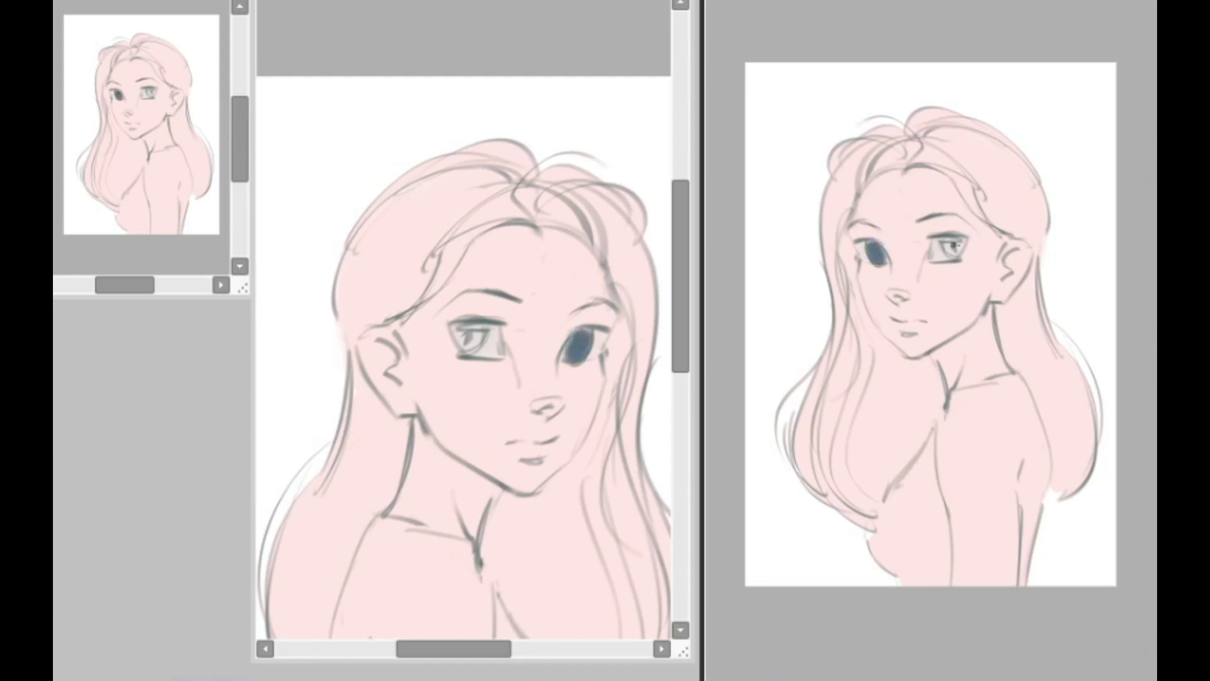
pyautogui.moveTo(952, 248); pyautogui.dragTo(950, 240)
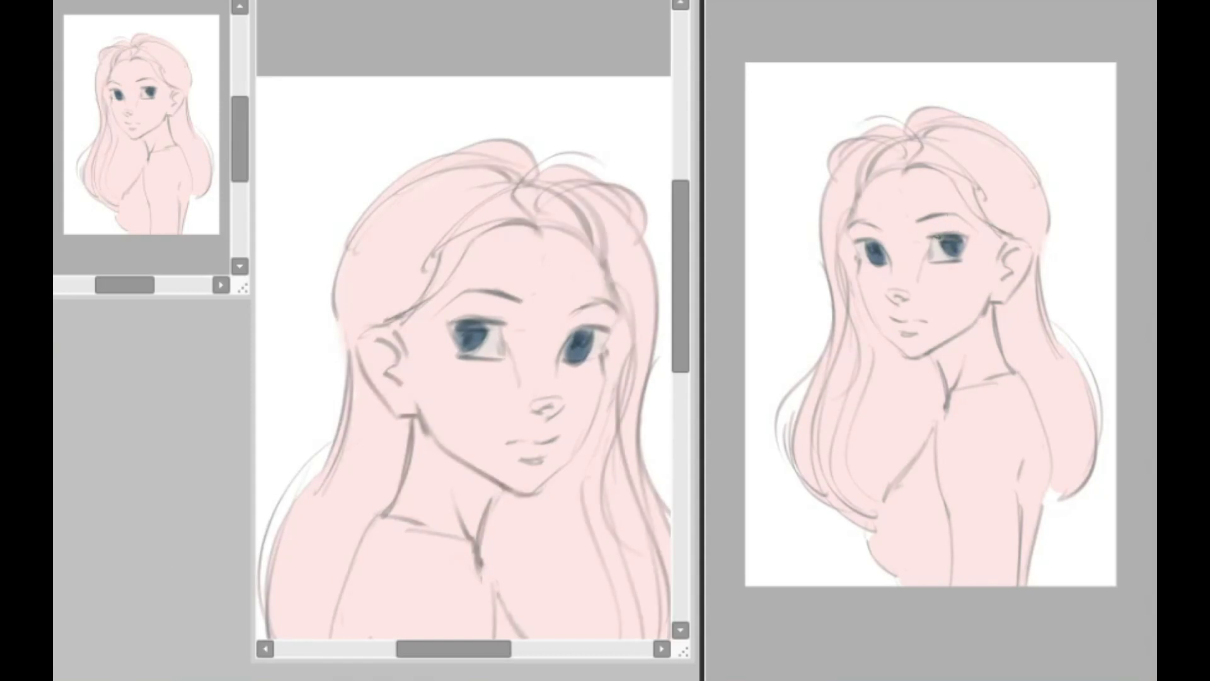
pyautogui.moveTo(505, 325); pyautogui.dragTo(450, 325)
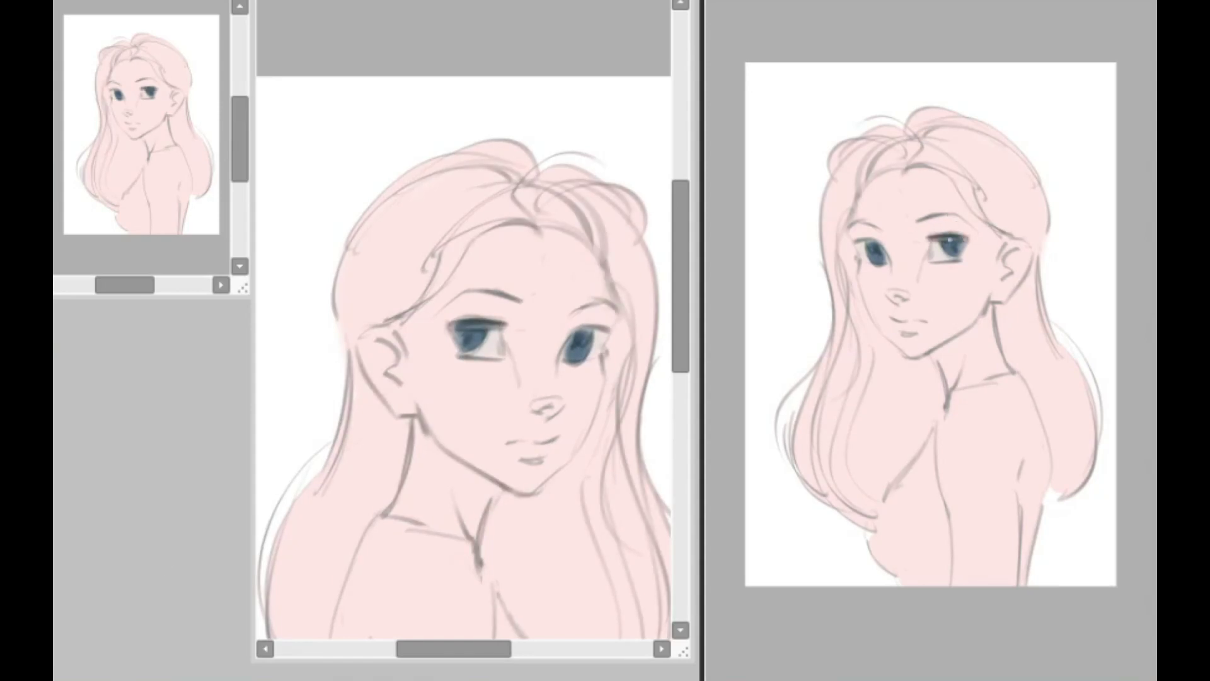
pyautogui.moveTo(861, 242); pyautogui.dragTo(867, 254)
pyautogui.moveTo(948, 235); pyautogui.dragTo(946, 255)
# Paint the lips and nose tip in soft coral red and add blush to the cheeks and ear.
pyautogui.moveTo(900, 321); pyautogui.dragTo(899, 298)
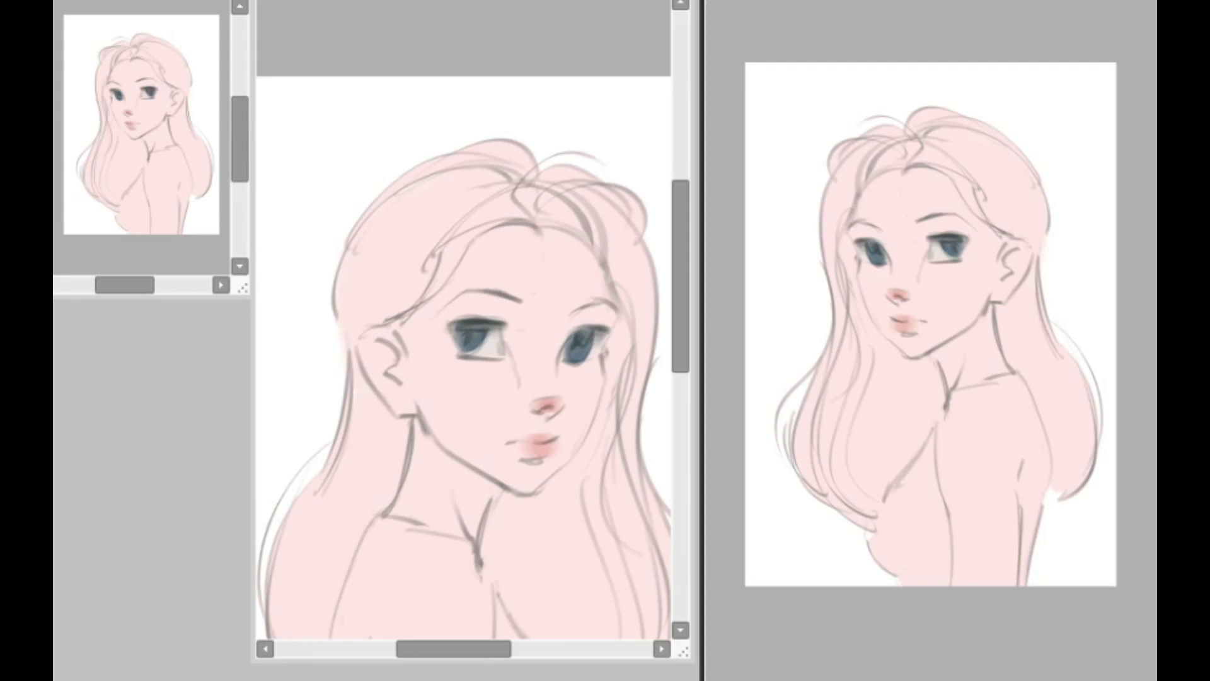
pyautogui.moveTo(898, 292)
pyautogui.mouseDown()
pyautogui.moveTo(952, 286)
pyautogui.moveTo(926, 293)
pyautogui.mouseUp()
pyautogui.moveTo(1000, 272)
pyautogui.mouseDown()
pyautogui.moveTo(1009, 268)
pyautogui.moveTo(995, 291)
pyautogui.mouseUp()
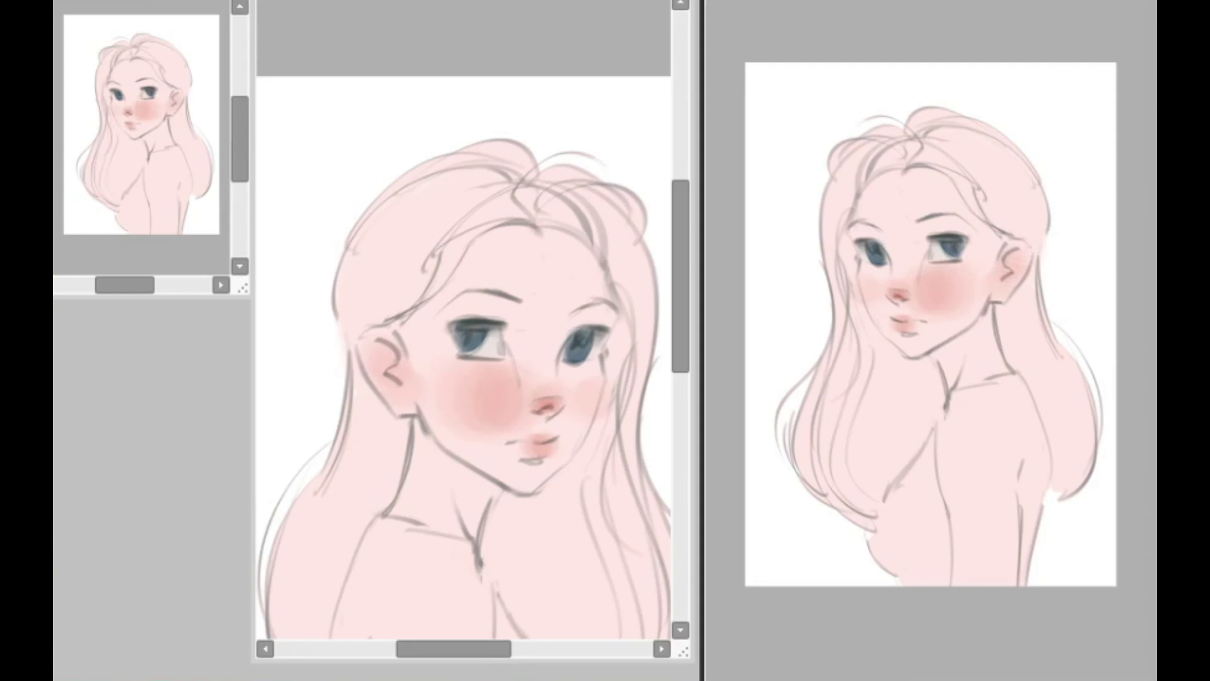
# Soften the cheek blush, paint the lips brighter red and spread coral blush across the nose and cheeks.
pyautogui.moveTo(888, 293)
pyautogui.mouseDown()
pyautogui.moveTo(949, 290)
pyautogui.moveTo(956, 316)
pyautogui.moveTo(935, 313)
pyautogui.moveTo(950, 292)
pyautogui.moveTo(959, 301)
pyautogui.moveTo(931, 291)
pyautogui.moveTo(908, 282)
pyautogui.mouseUp()
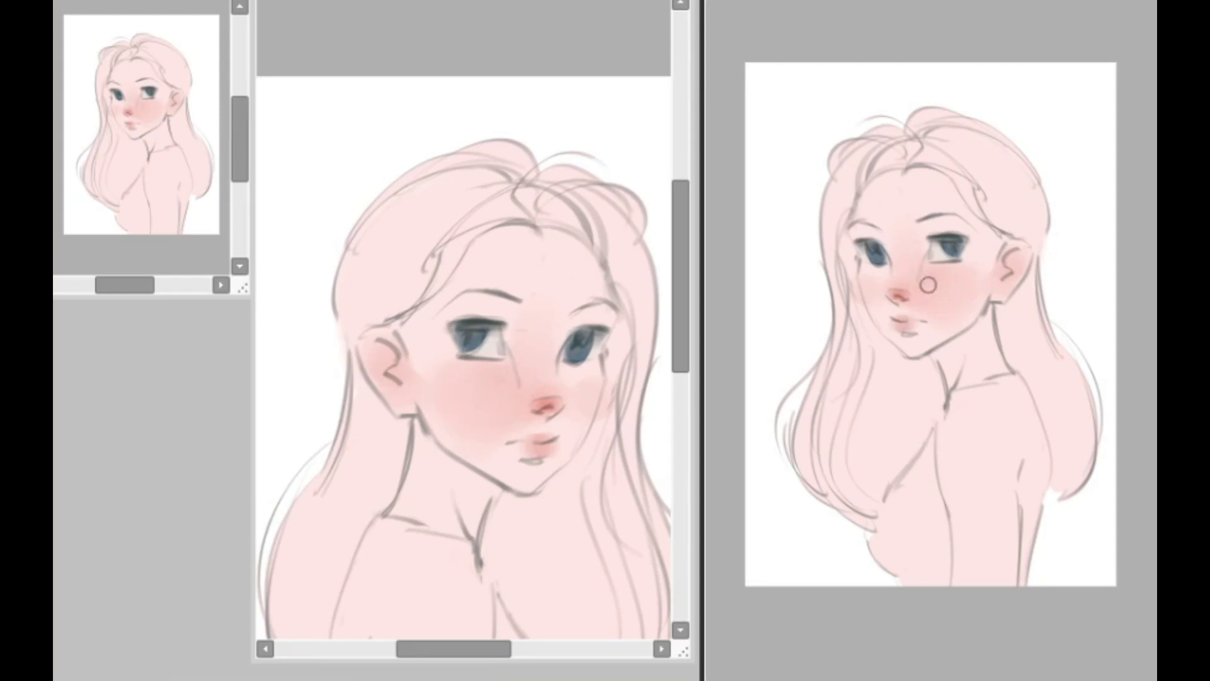
pyautogui.click(915, 323)
pyautogui.moveTo(894, 324); pyautogui.dragTo(917, 326)
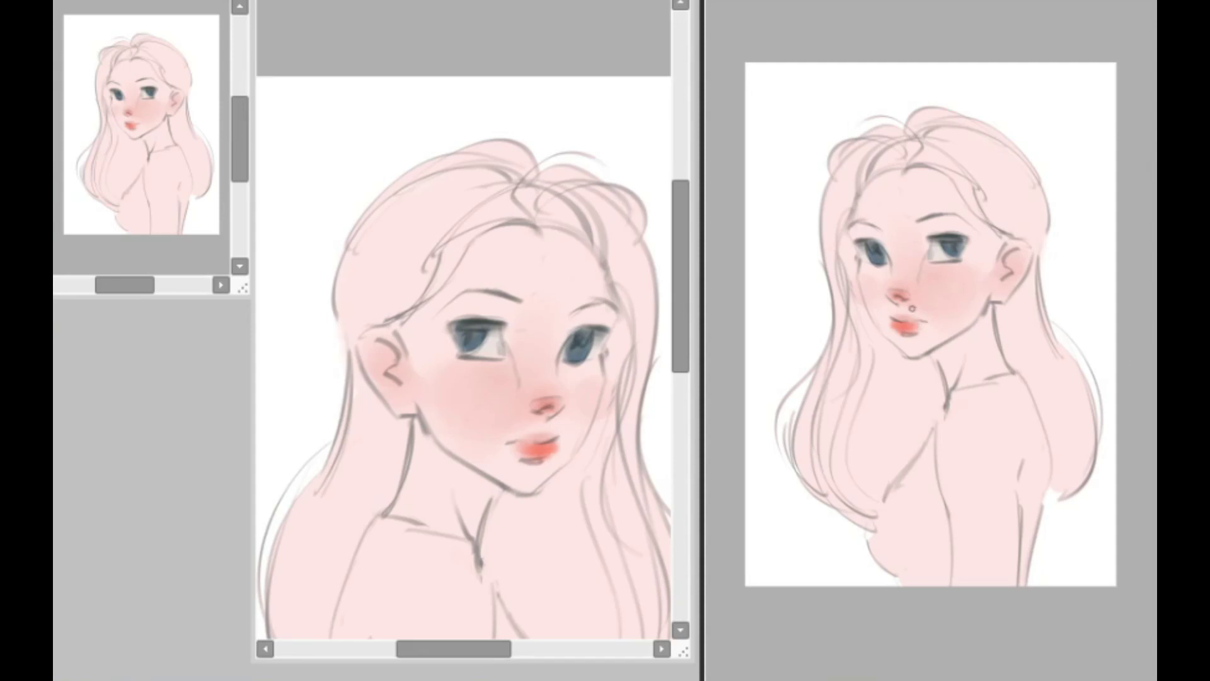
pyautogui.moveTo(906, 319)
pyautogui.mouseDown()
pyautogui.moveTo(934, 268)
pyautogui.moveTo(897, 276)
pyautogui.moveTo(896, 288)
pyautogui.moveTo(935, 249)
pyautogui.moveTo(912, 282)
pyautogui.moveTo(957, 281)
pyautogui.mouseUp()
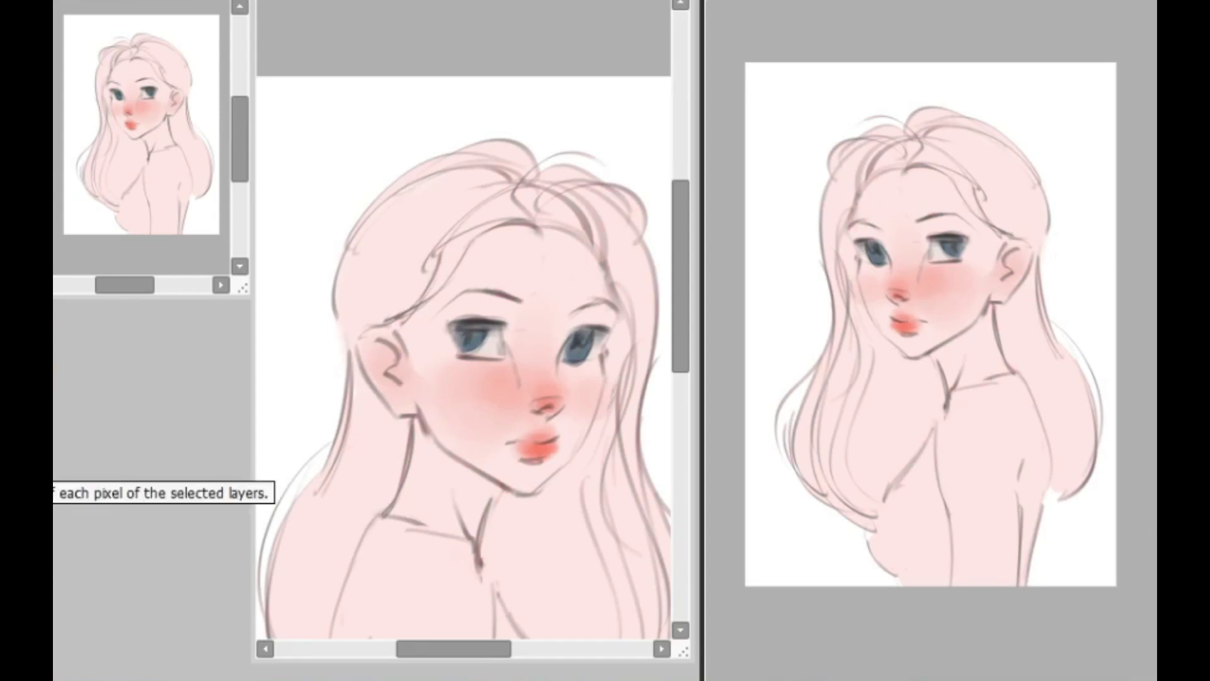
# Tint the sketch lines warm brown and darken the upper lids, nostrils and line between the lips.
pyautogui.scroll(2, 942, 289)
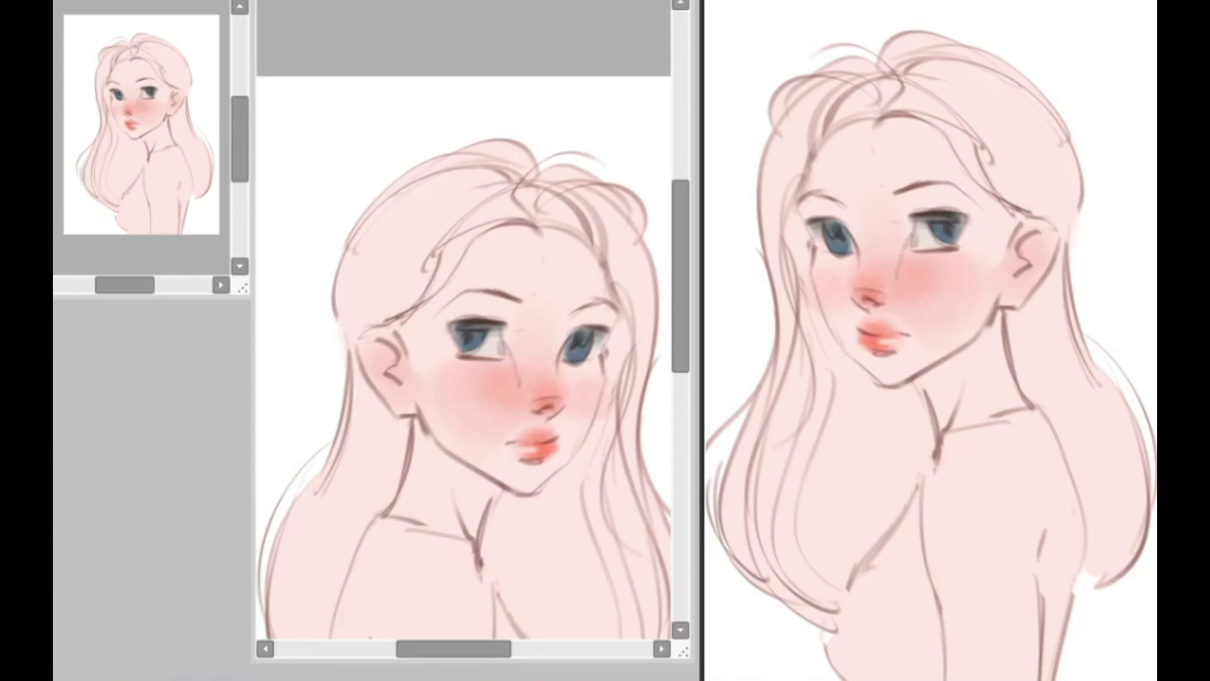
pyautogui.moveTo(940, 218)
pyautogui.mouseDown()
pyautogui.moveTo(966, 218)
pyautogui.moveTo(925, 220)
pyautogui.mouseUp()
pyautogui.moveTo(809, 222)
pyautogui.mouseDown()
pyautogui.moveTo(844, 221)
pyautogui.moveTo(867, 308)
pyautogui.moveTo(880, 307)
pyautogui.mouseUp()
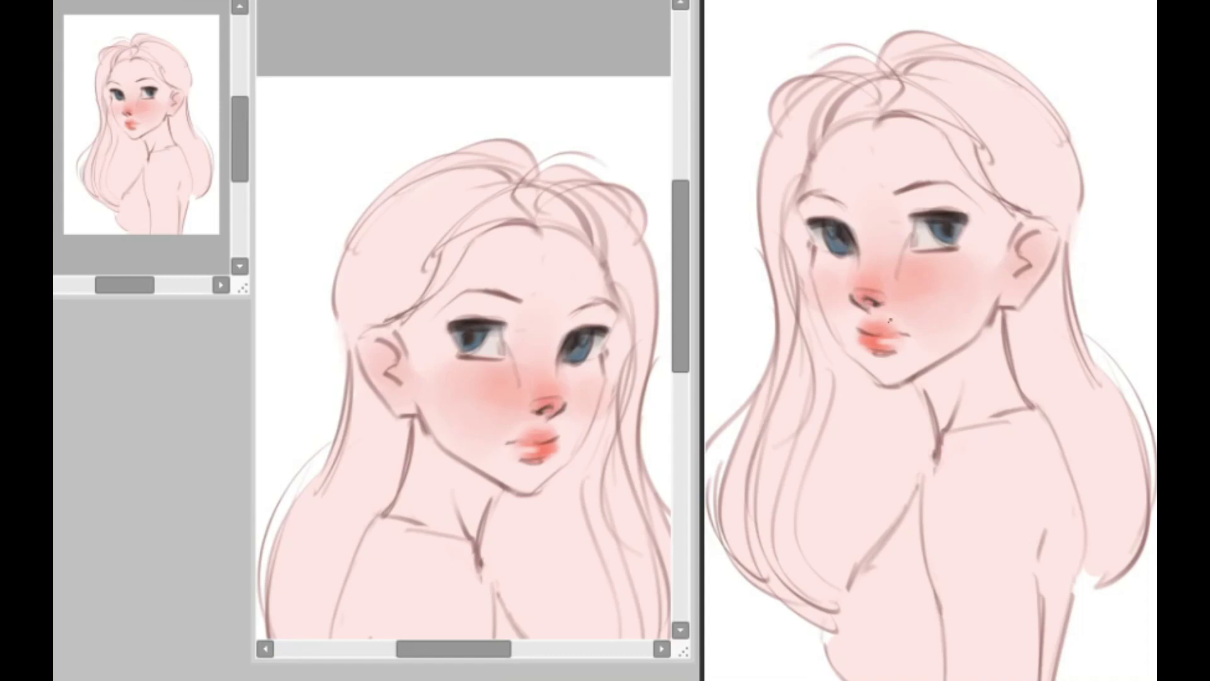
pyautogui.moveTo(857, 327); pyautogui.dragTo(875, 336)
pyautogui.moveTo(873, 334); pyautogui.dragTo(882, 341)
# Shade the neck beneath the jaw with soft greyish mauve and touch the hair area behind it.
pyautogui.press(']')
pyautogui.moveTo(996, 321)
pyautogui.mouseDown()
pyautogui.moveTo(1001, 356)
pyautogui.moveTo(997, 327)
pyautogui.moveTo(994, 352)
pyautogui.moveTo(932, 422)
pyautogui.mouseUp()
pyautogui.press(']')
pyautogui.press(']')
pyautogui.keyDown('alt'); pyautogui.click(1058, 348); pyautogui.keyUp('alt')
pyautogui.moveTo(1040, 350); pyautogui.dragTo(1060, 358)
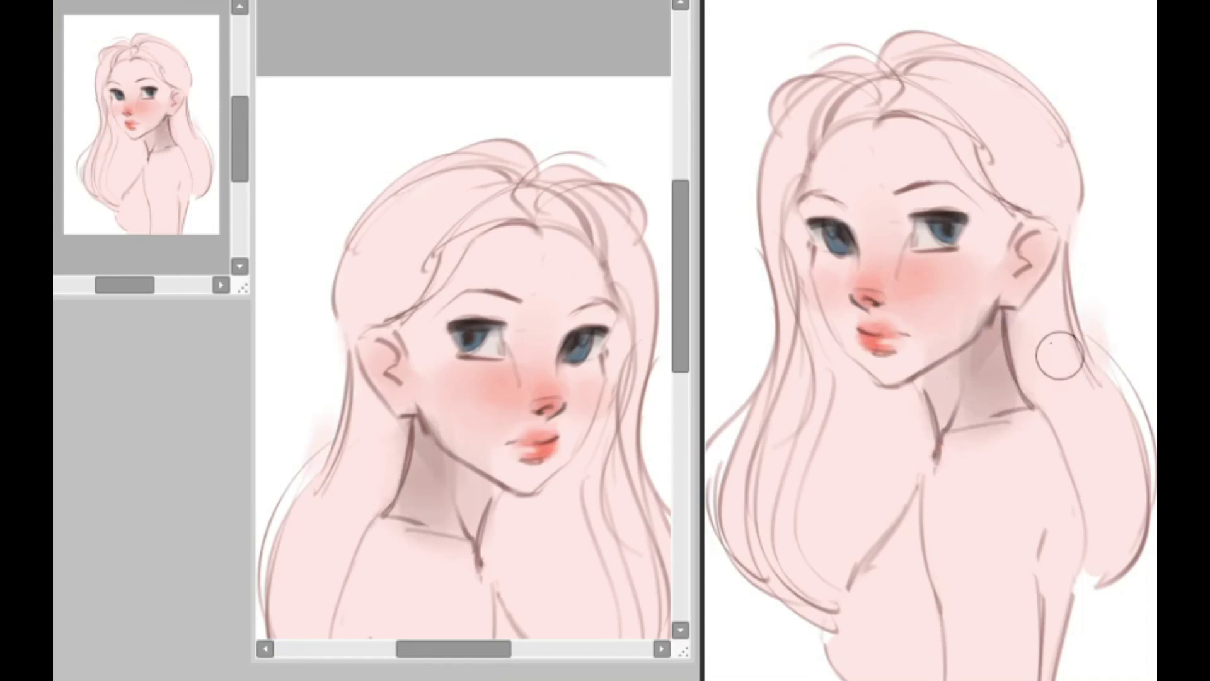
# Try to fade the neck shadow with a much larger brush.
pyautogui.scroll(-2, 1004, 268)
pyautogui.moveTo(1006, 283); pyautogui.dragTo(1027, 321)
pyautogui.press('n')
pyautogui.press(']')
pyautogui.press(']')
pyautogui.press(']')
pyautogui.press(']')
pyautogui.moveTo(943, 328)
pyautogui.mouseDown()
pyautogui.moveTo(902, 360)
pyautogui.moveTo(942, 344)
pyautogui.moveTo(896, 394)
pyautogui.mouseUp()
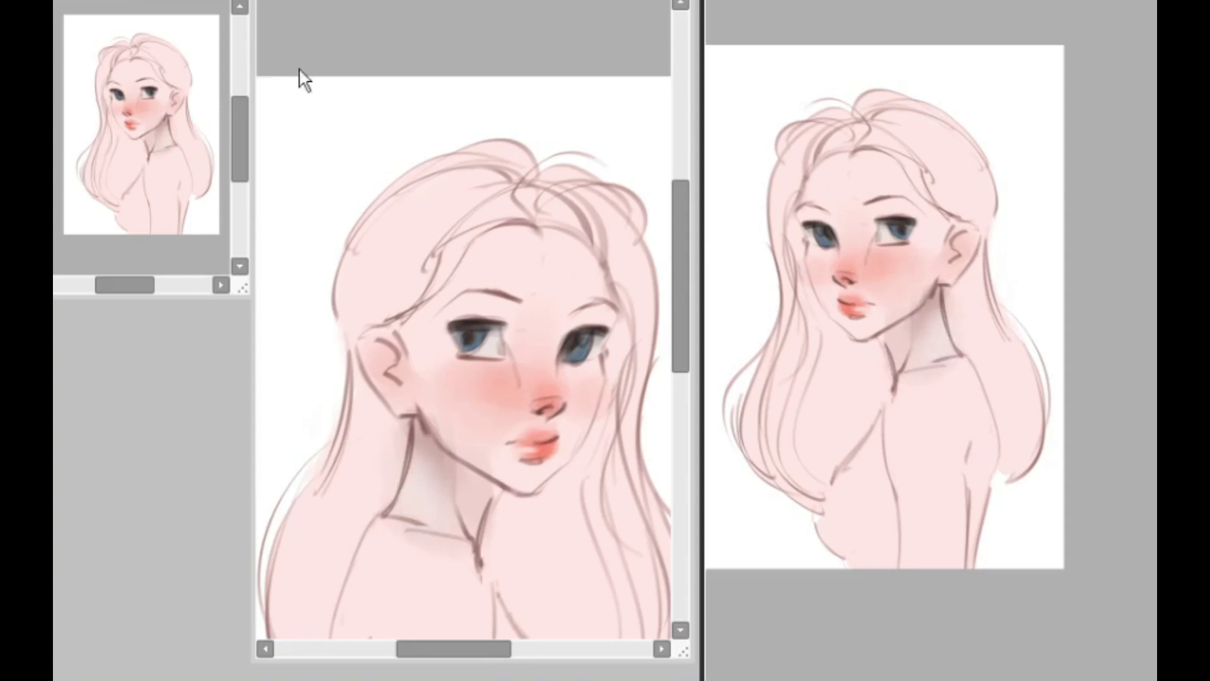
pyautogui.hotkey('ctrl', 'z')
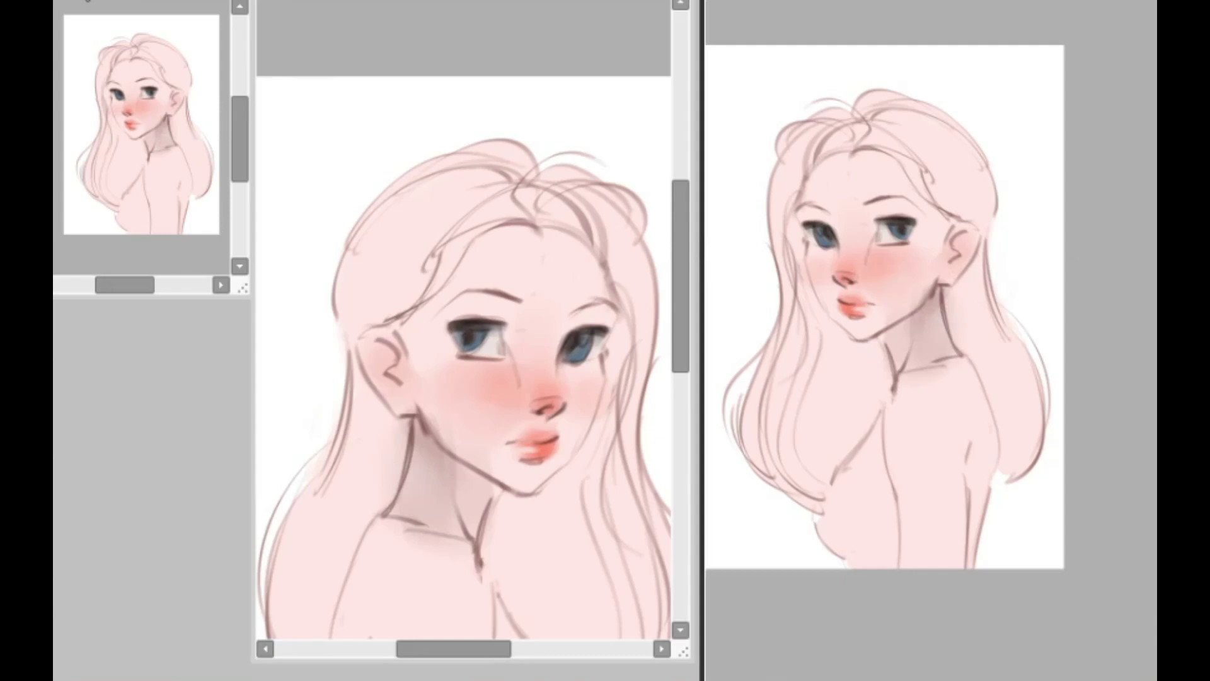
# Blend a soft mauve shadow across the neck and into the hair area behind it.
pyautogui.moveTo(931, 316)
pyautogui.mouseDown()
pyautogui.moveTo(941, 327)
pyautogui.moveTo(933, 345)
pyautogui.mouseUp()
pyautogui.moveTo(1012, 293); pyautogui.dragTo(1005, 321)
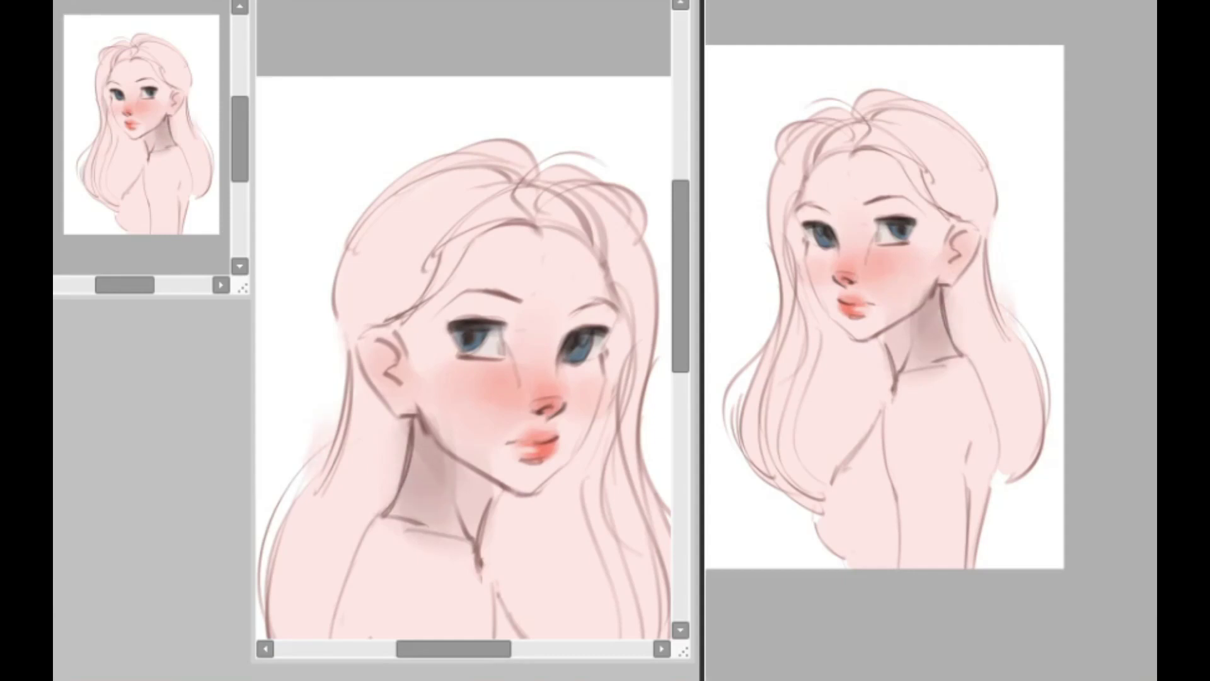
pyautogui.moveTo(937, 345)
pyautogui.mouseDown()
pyautogui.moveTo(934, 373)
pyautogui.moveTo(975, 408)
pyautogui.moveTo(934, 320)
pyautogui.moveTo(963, 344)
pyautogui.mouseUp()
pyautogui.press('[')
pyautogui.press('[')
pyautogui.press('[')
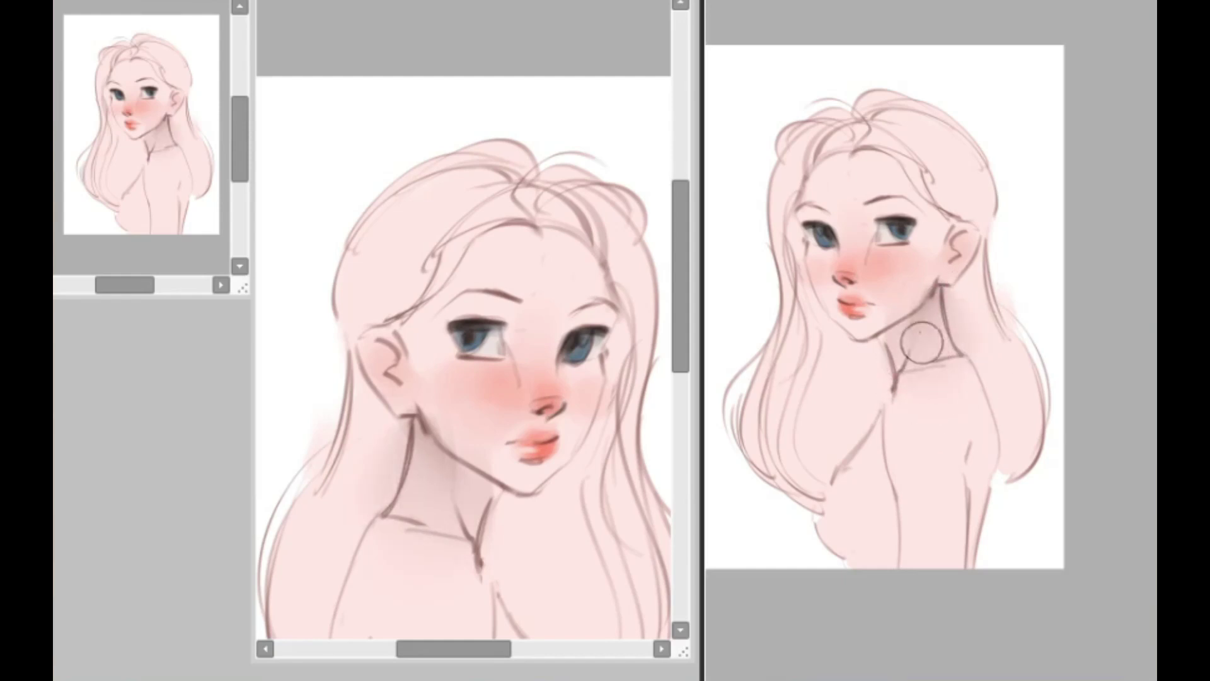
# Try darker, harder-edged shadows on the neck and the hair beside it with a smaller brush.
pyautogui.press('[')
pyautogui.press('[')
pyautogui.press('[')
pyautogui.press('[')
pyautogui.press('[')
pyautogui.press('[')
pyautogui.press('[')
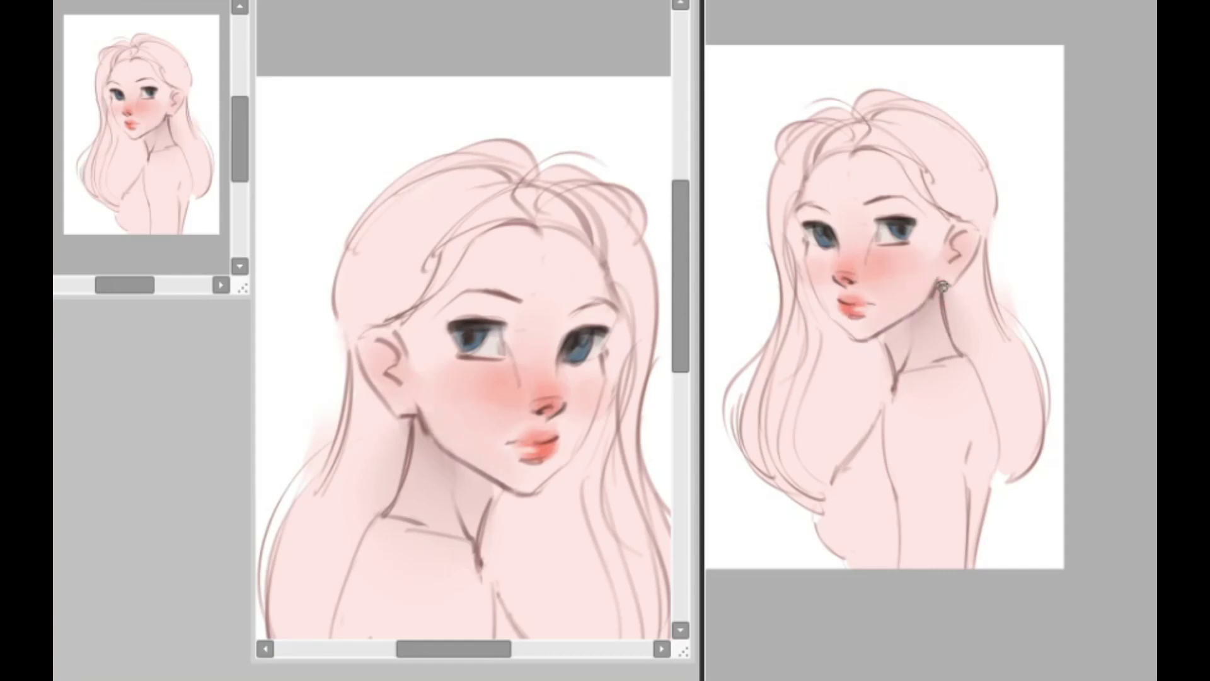
pyautogui.moveTo(937, 306)
pyautogui.mouseDown()
pyautogui.moveTo(892, 346)
pyautogui.moveTo(963, 385)
pyautogui.mouseUp()
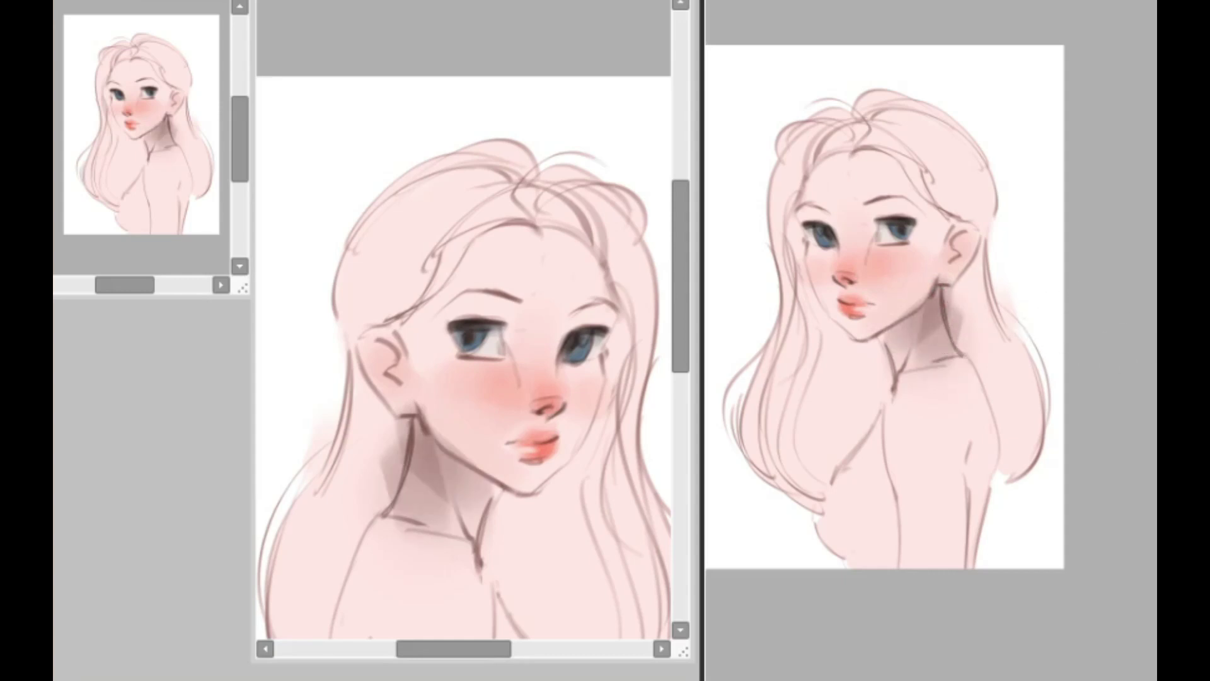
pyautogui.moveTo(925, 342)
pyautogui.mouseDown()
pyautogui.moveTo(959, 343)
pyautogui.moveTo(938, 353)
pyautogui.moveTo(953, 327)
pyautogui.moveTo(920, 364)
pyautogui.moveTo(957, 307)
pyautogui.mouseUp()
pyautogui.hotkey('ctrl', 'z')
pyautogui.hotkey('ctrl', 'z')
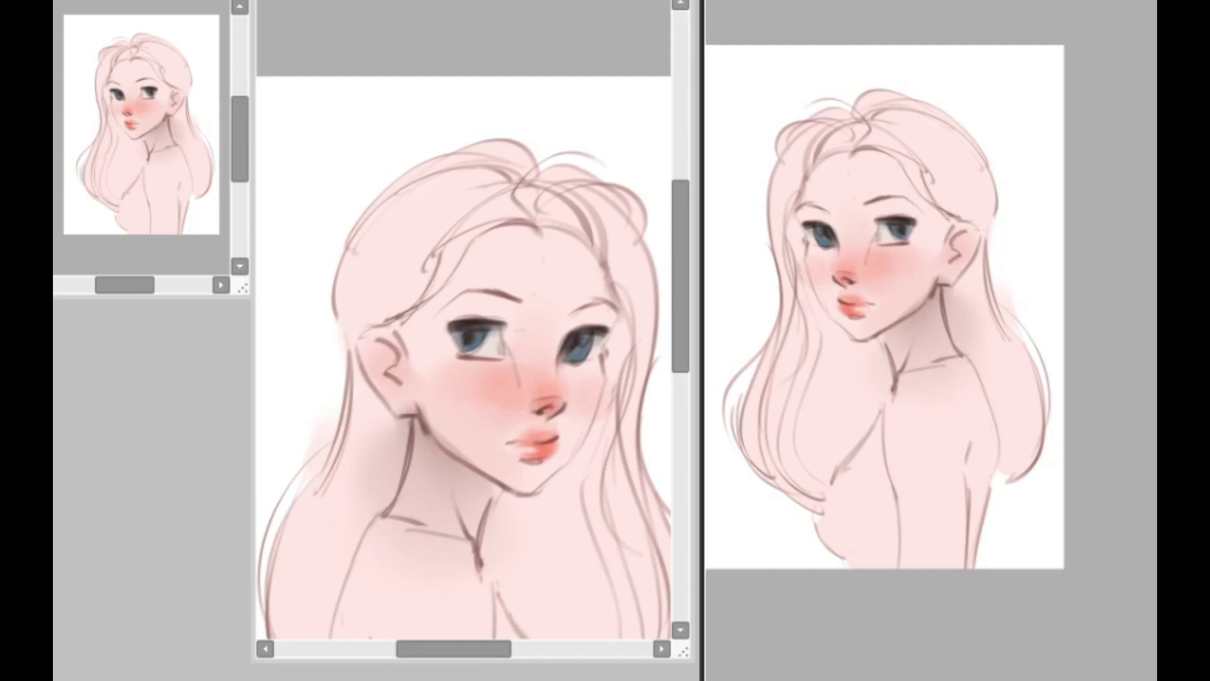
# Paint the top lavender over the chest, side and back shoulder, leaving the arm bare, and tidy its front edge.
pyautogui.moveTo(816, 502)
pyautogui.mouseDown()
pyautogui.moveTo(838, 546)
pyautogui.moveTo(851, 539)
pyautogui.moveTo(884, 576)
pyautogui.moveTo(851, 542)
pyautogui.moveTo(874, 444)
pyautogui.moveTo(890, 527)
pyautogui.moveTo(882, 546)
pyautogui.moveTo(874, 399)
pyautogui.moveTo(859, 470)
pyautogui.moveTo(884, 474)
pyautogui.mouseUp()
pyautogui.moveTo(975, 471); pyautogui.dragTo(978, 523)
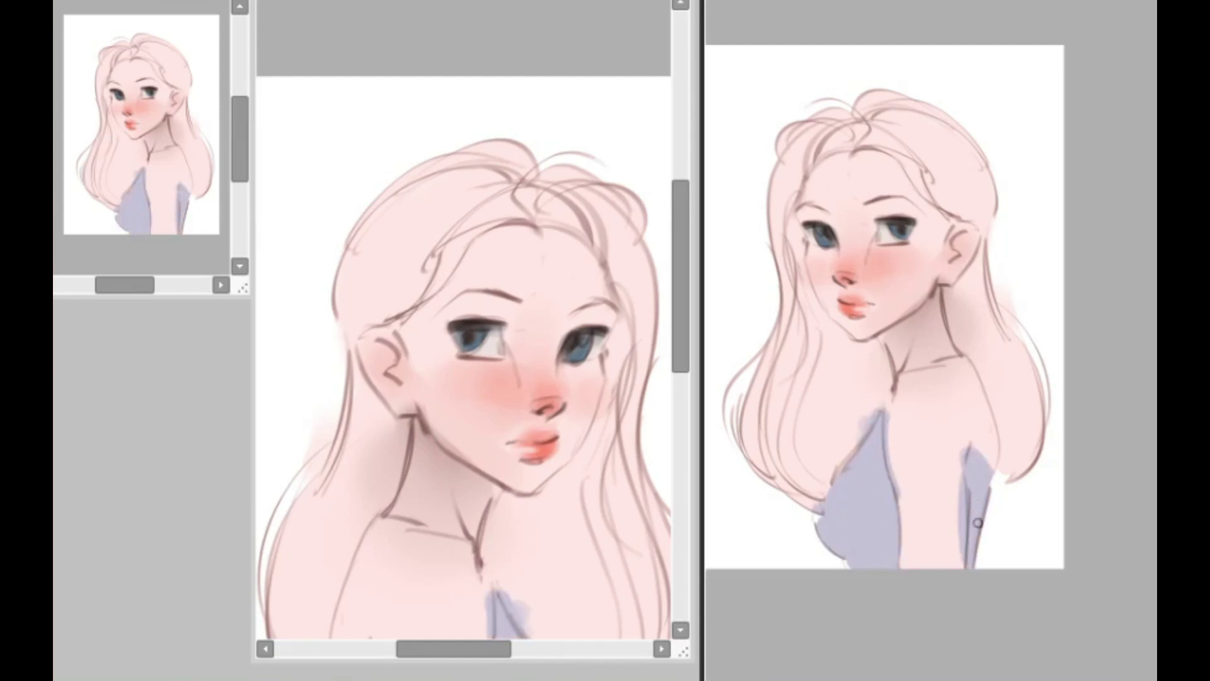
pyautogui.moveTo(959, 453); pyautogui.dragTo(959, 553)
pyautogui.moveTo(963, 494); pyautogui.dragTo(963, 555)
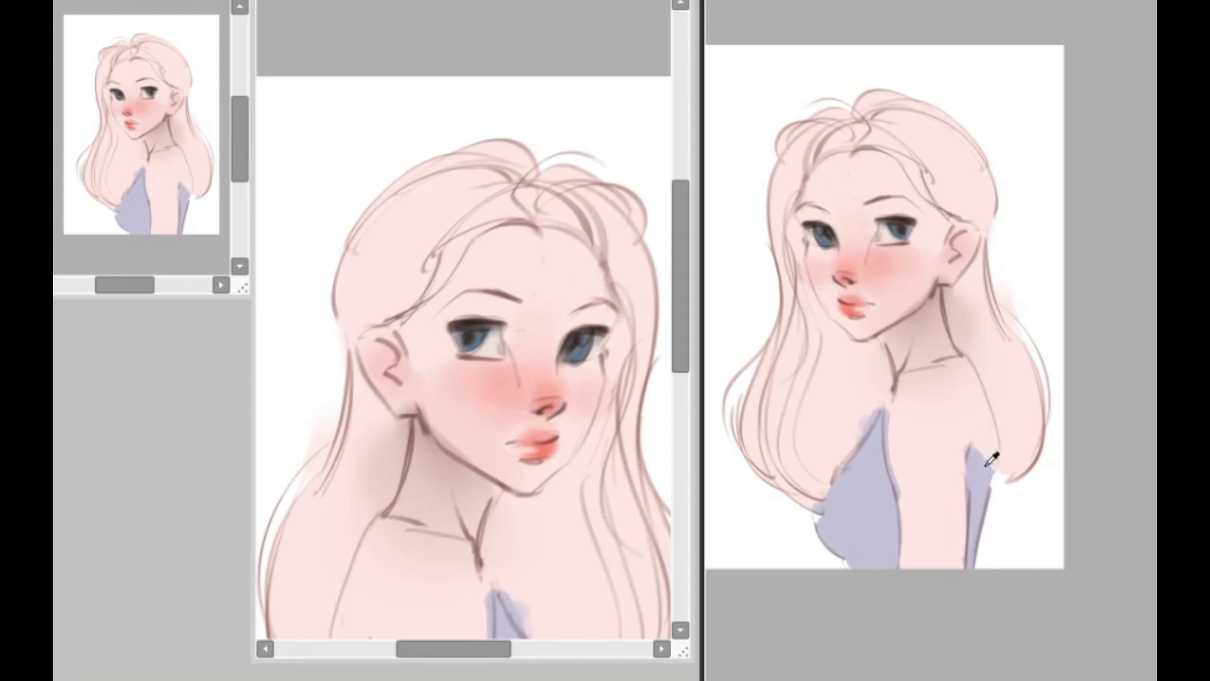
pyautogui.moveTo(951, 364)
pyautogui.mouseDown()
pyautogui.moveTo(969, 484)
pyautogui.moveTo(961, 372)
pyautogui.moveTo(989, 460)
pyautogui.moveTo(988, 431)
pyautogui.moveTo(955, 363)
pyautogui.moveTo(990, 411)
pyautogui.moveTo(994, 460)
pyautogui.mouseUp()
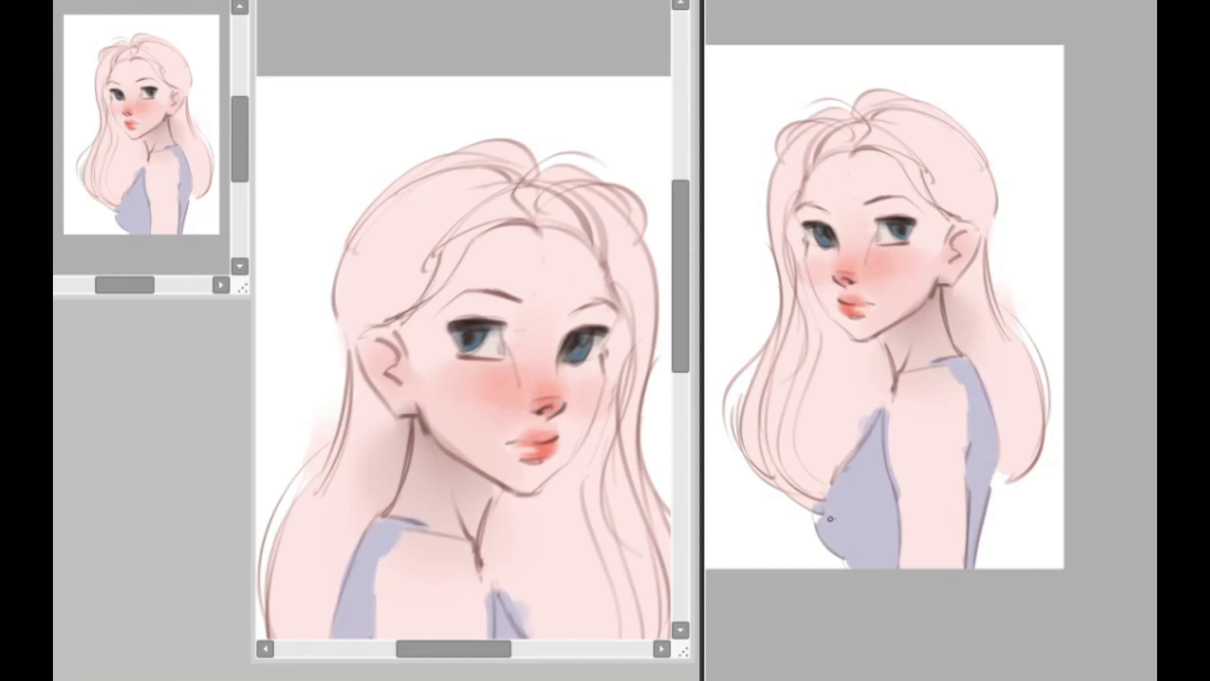
pyautogui.moveTo(838, 461)
pyautogui.mouseDown()
pyautogui.moveTo(885, 412)
pyautogui.moveTo(903, 421)
pyautogui.moveTo(904, 510)
pyautogui.moveTo(875, 469)
pyautogui.mouseUp()
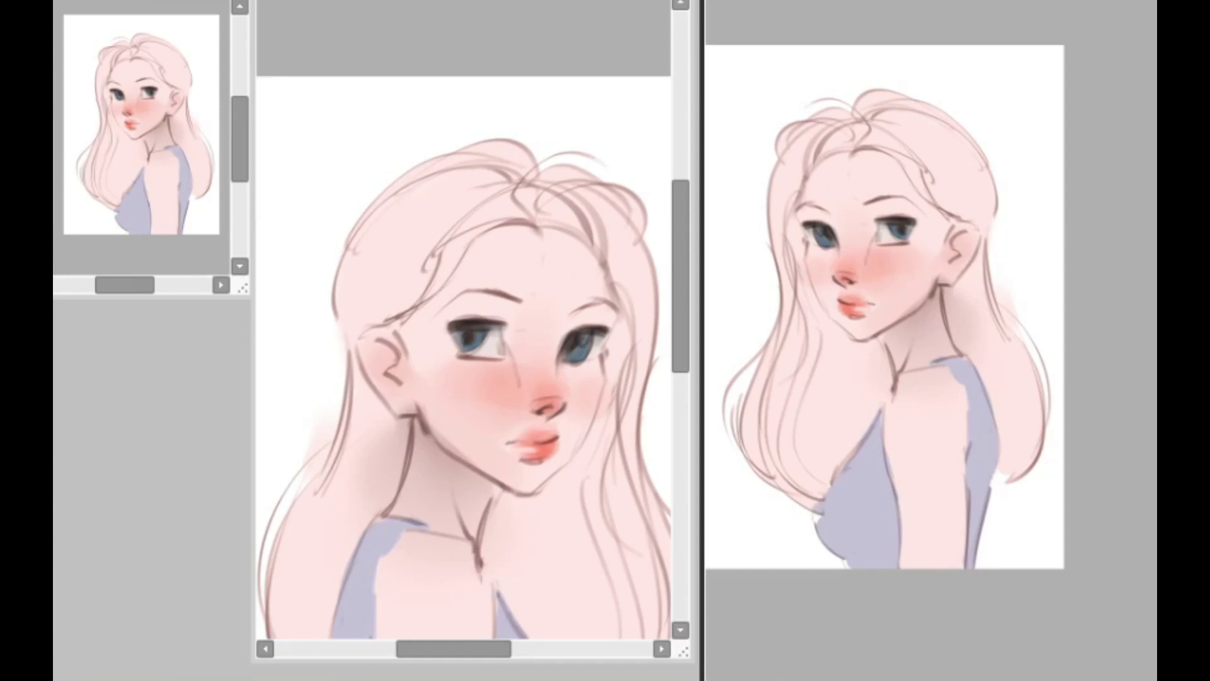
# Block in the hair with dark reddish brown from the crown down both sides, leaving the face and ear clear.
pyautogui.moveTo(932, 132)
pyautogui.mouseDown()
pyautogui.moveTo(964, 162)
pyautogui.moveTo(862, 104)
pyautogui.moveTo(954, 132)
pyautogui.moveTo(787, 126)
pyautogui.mouseUp()
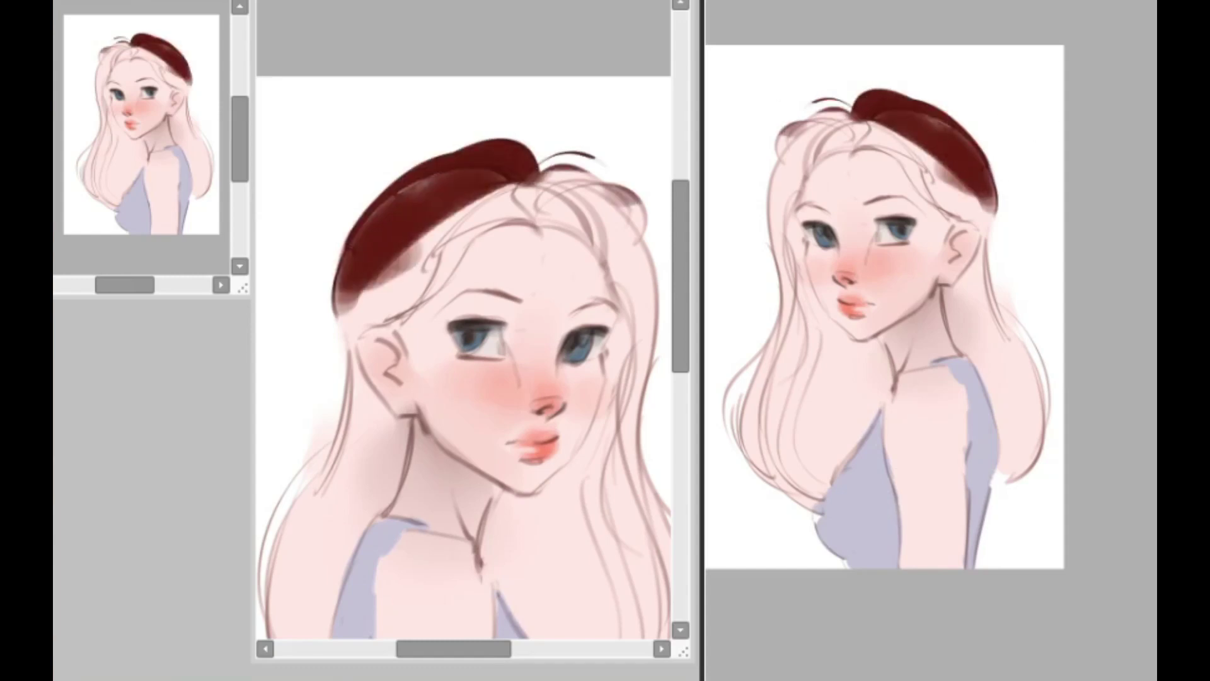
pyautogui.moveTo(905, 88)
pyautogui.mouseDown()
pyautogui.moveTo(979, 163)
pyautogui.moveTo(907, 111)
pyautogui.moveTo(794, 123)
pyautogui.moveTo(761, 470)
pyautogui.moveTo(716, 377)
pyautogui.moveTo(786, 327)
pyautogui.mouseUp()
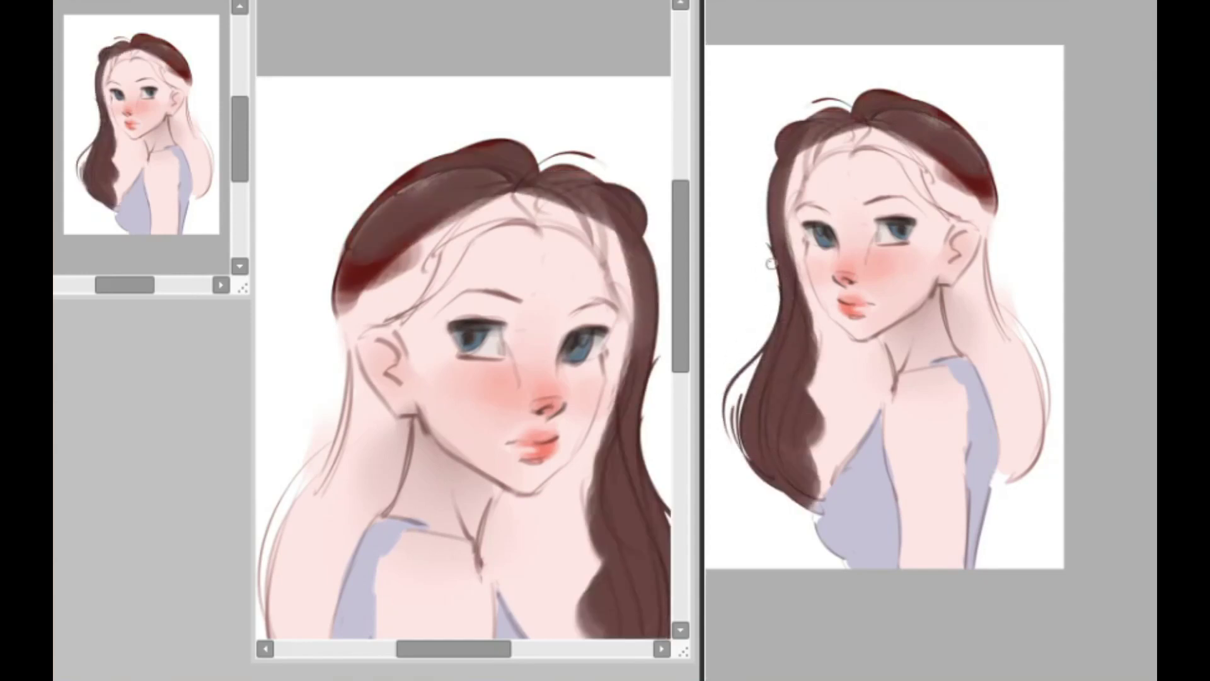
pyautogui.moveTo(770, 216)
pyautogui.mouseDown()
pyautogui.moveTo(793, 230)
pyautogui.moveTo(785, 197)
pyautogui.moveTo(798, 160)
pyautogui.moveTo(827, 138)
pyautogui.moveTo(885, 129)
pyautogui.moveTo(934, 154)
pyautogui.moveTo(941, 187)
pyautogui.moveTo(987, 179)
pyautogui.mouseUp()
pyautogui.moveTo(977, 293)
pyautogui.mouseDown()
pyautogui.moveTo(1008, 327)
pyautogui.moveTo(1015, 441)
pyautogui.moveTo(996, 312)
pyautogui.moveTo(1016, 424)
pyautogui.moveTo(988, 317)
pyautogui.moveTo(948, 287)
pyautogui.moveTo(994, 227)
pyautogui.moveTo(1009, 315)
pyautogui.mouseUp()
pyautogui.moveTo(813, 454)
pyautogui.mouseDown()
pyautogui.moveTo(851, 414)
pyautogui.moveTo(819, 376)
pyautogui.moveTo(791, 368)
pyautogui.moveTo(803, 356)
pyautogui.moveTo(829, 382)
pyautogui.moveTo(802, 311)
pyautogui.mouseUp()
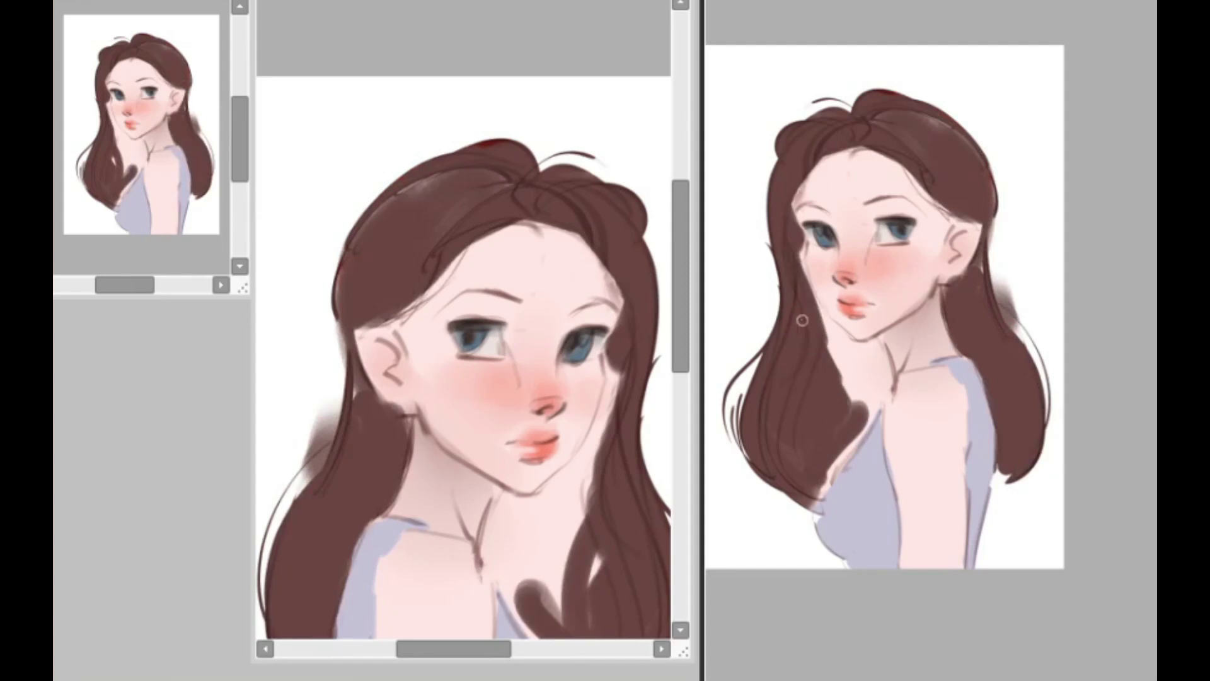
# Fill the remaining hair gaps beside the face, jaw, neck and chest with brown and add a forehead strand.
pyautogui.moveTo(789, 241)
pyautogui.mouseDown()
pyautogui.moveTo(799, 255)
pyautogui.moveTo(788, 202)
pyautogui.moveTo(815, 159)
pyautogui.moveTo(948, 183)
pyautogui.mouseUp()
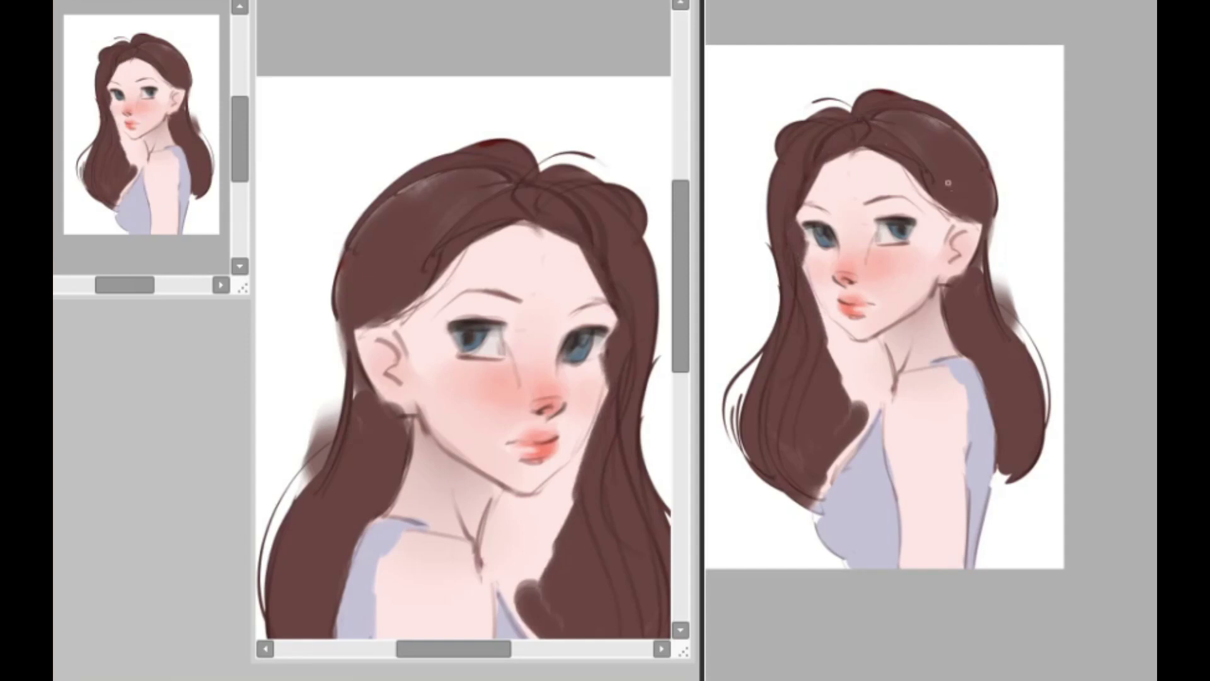
pyautogui.moveTo(867, 140)
pyautogui.mouseDown()
pyautogui.moveTo(907, 189)
pyautogui.moveTo(895, 157)
pyautogui.moveTo(920, 126)
pyautogui.mouseUp()
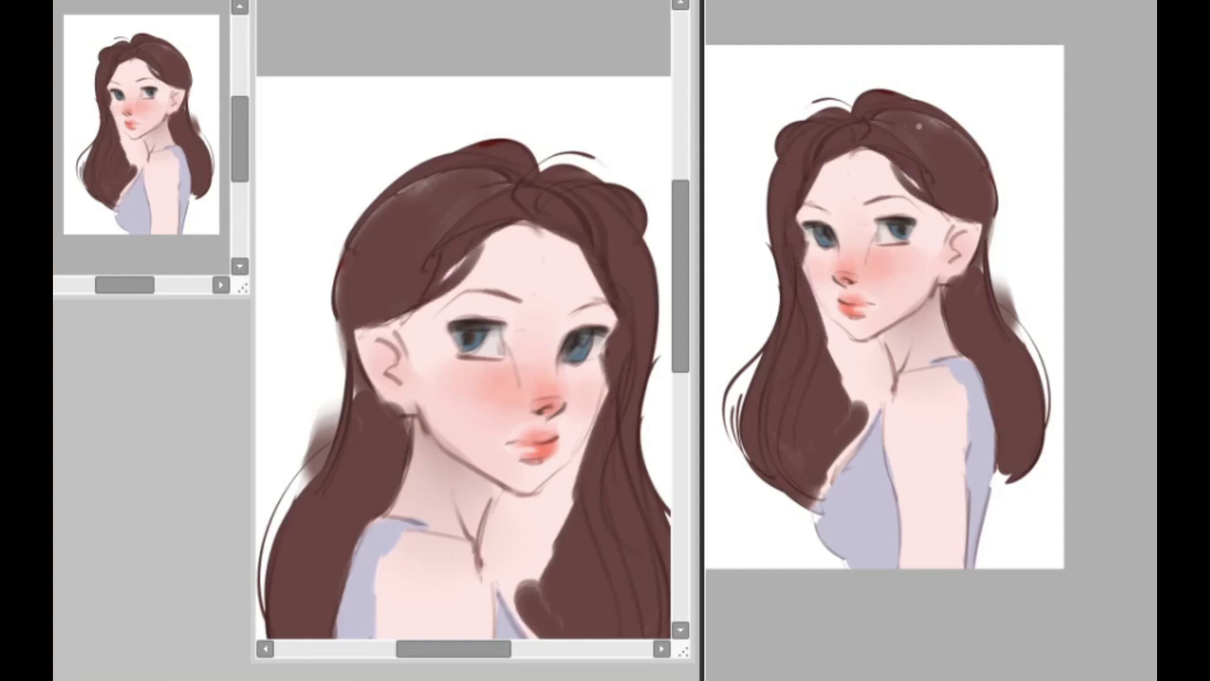
pyautogui.moveTo(824, 332); pyautogui.dragTo(828, 355)
pyautogui.moveTo(808, 277); pyautogui.dragTo(803, 257)
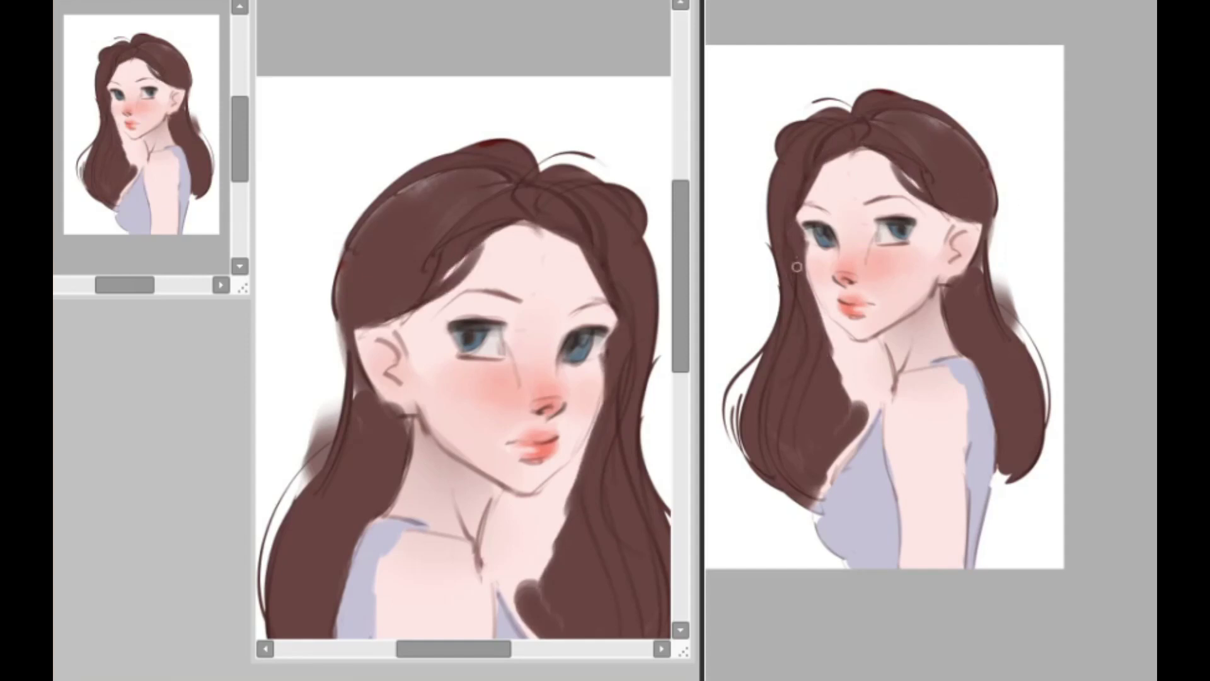
pyautogui.scroll(2, 848, 383)
pyautogui.moveTo(775, 546)
pyautogui.mouseDown()
pyautogui.moveTo(770, 589)
pyautogui.moveTo(849, 470)
pyautogui.moveTo(795, 545)
pyautogui.moveTo(846, 308)
pyautogui.moveTo(772, 257)
pyautogui.moveTo(825, 313)
pyautogui.moveTo(842, 395)
pyautogui.moveTo(751, 482)
pyautogui.moveTo(851, 412)
pyautogui.moveTo(862, 360)
pyautogui.moveTo(836, 313)
pyautogui.moveTo(897, 386)
pyautogui.moveTo(791, 562)
pyautogui.mouseUp()
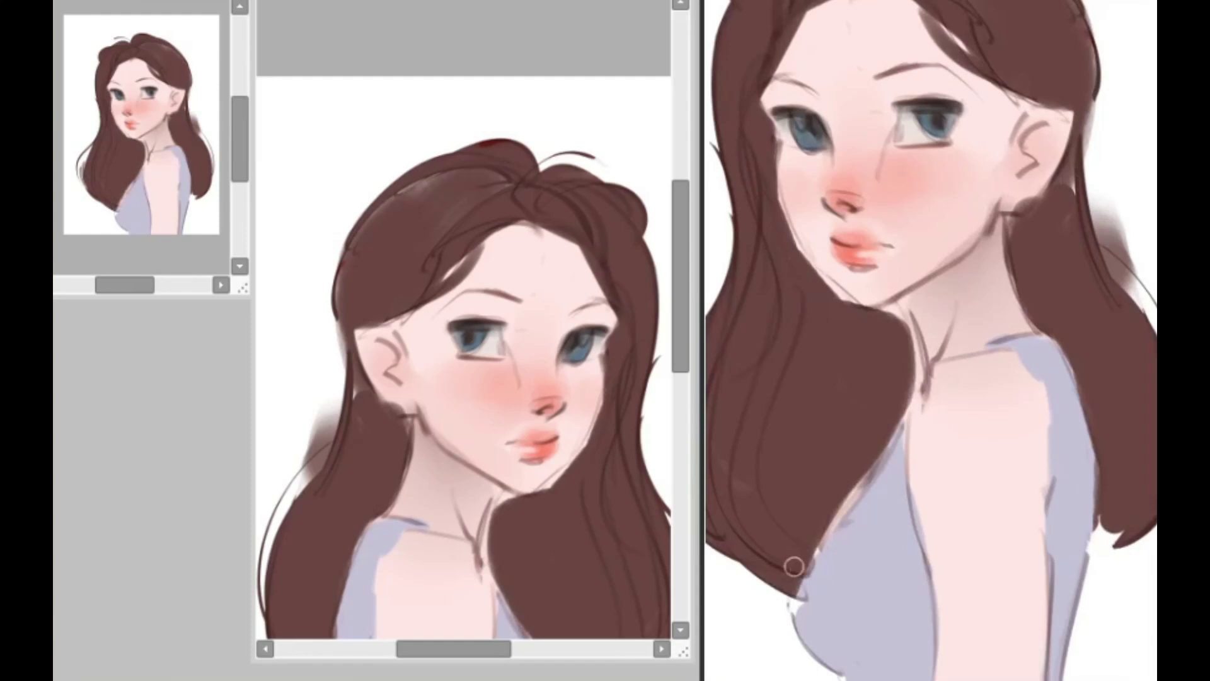
pyautogui.moveTo(774, 231)
pyautogui.mouseDown()
pyautogui.moveTo(777, 217)
pyautogui.moveTo(793, 263)
pyautogui.moveTo(856, 321)
pyautogui.moveTo(832, 287)
pyautogui.moveTo(895, 308)
pyautogui.moveTo(914, 390)
pyautogui.moveTo(879, 433)
pyautogui.mouseUp()
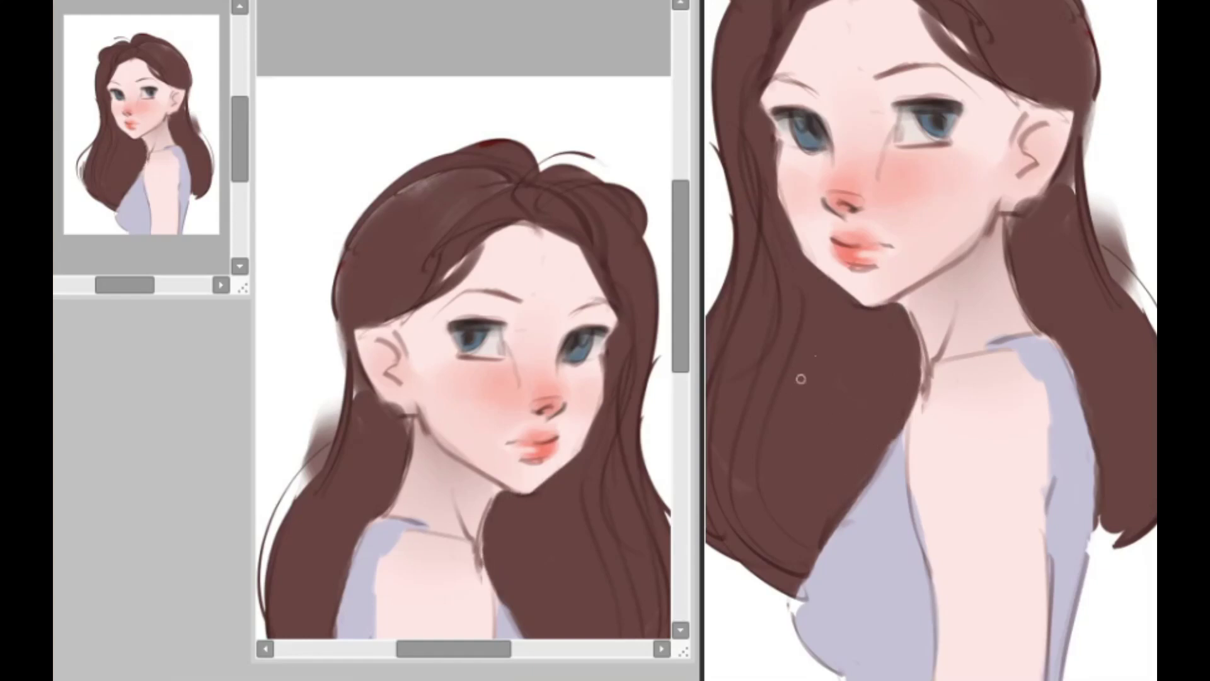
# Even out the brown on the crown and forehead strand, and clean the hair edge along the far cheek and jaw.
pyautogui.scroll(-2, 873, 338)
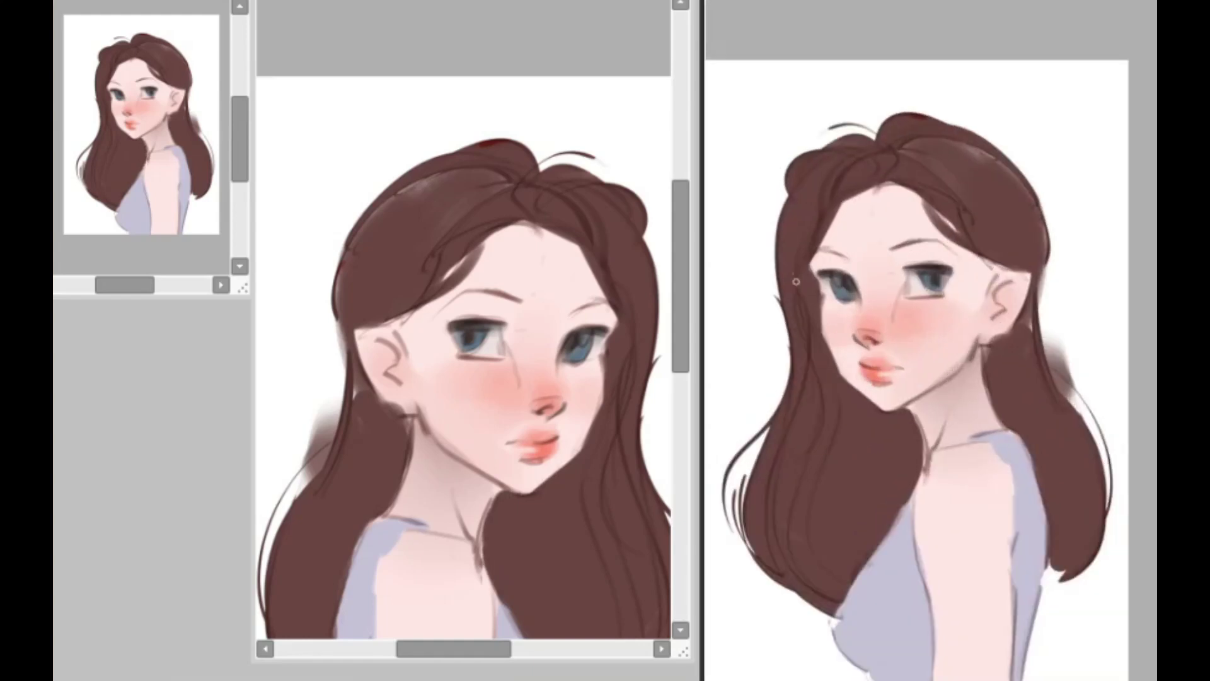
pyautogui.moveTo(821, 320); pyautogui.dragTo(835, 362)
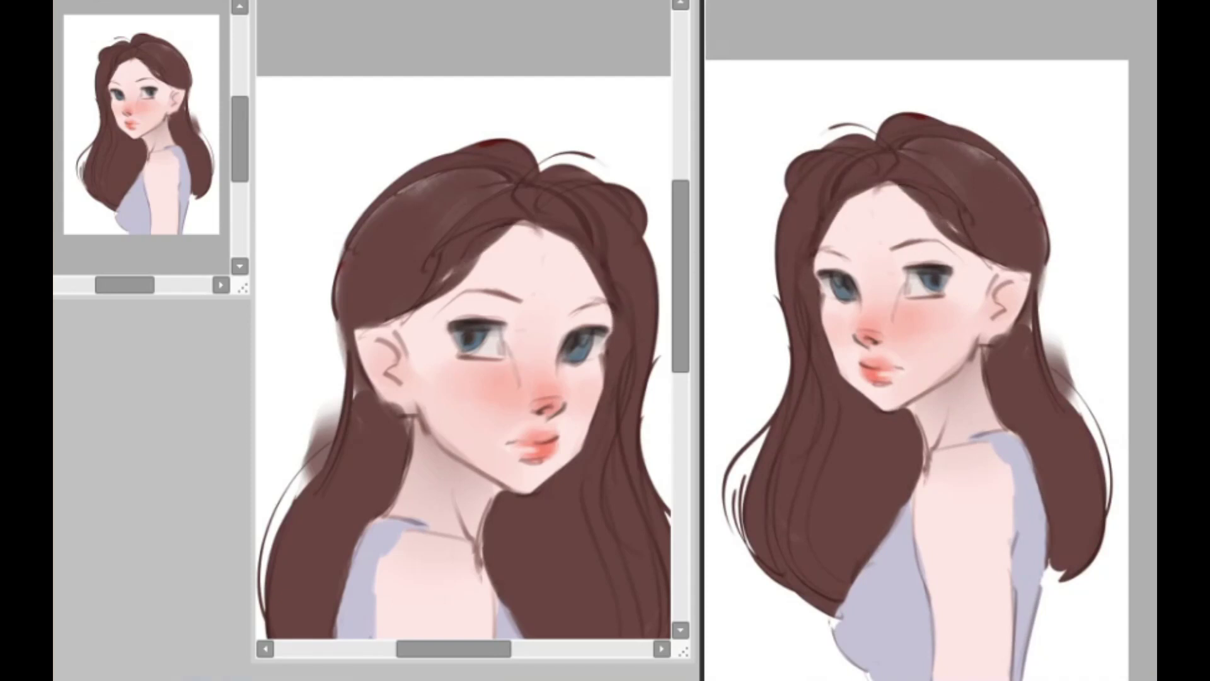
pyautogui.moveTo(958, 147)
pyautogui.mouseDown()
pyautogui.moveTo(994, 205)
pyautogui.moveTo(991, 167)
pyautogui.mouseUp()
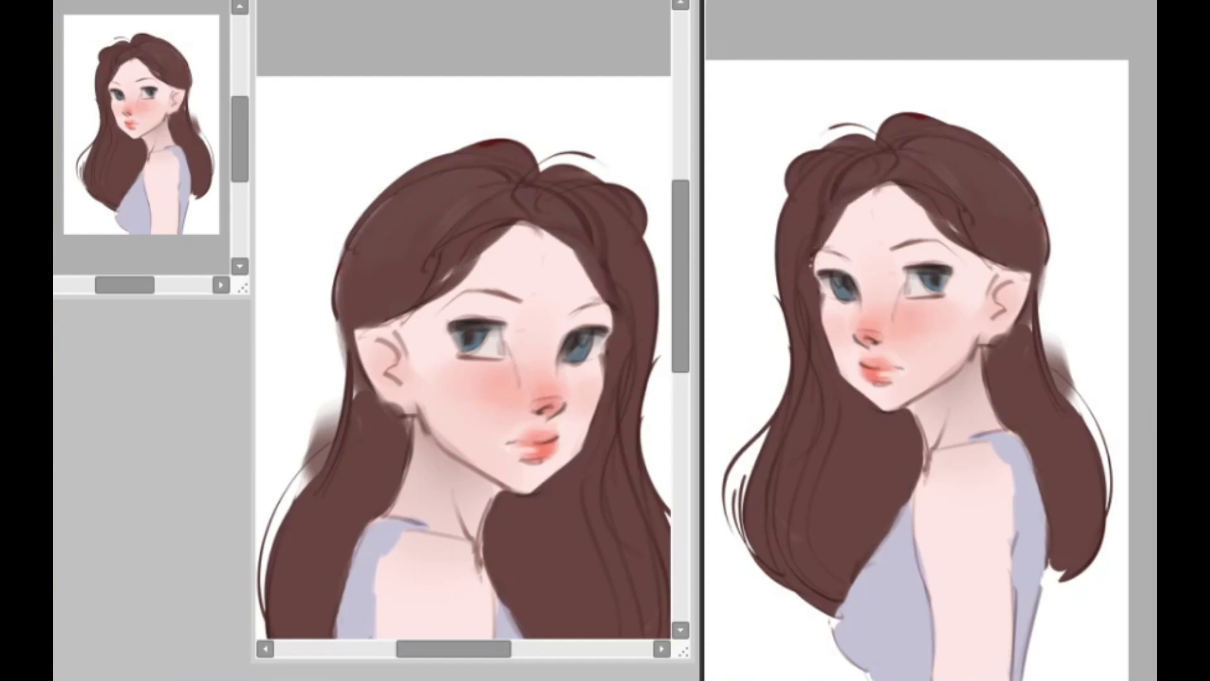
pyautogui.moveTo(816, 254)
pyautogui.mouseDown()
pyautogui.moveTo(812, 286)
pyautogui.moveTo(813, 261)
pyautogui.mouseUp()
pyautogui.moveTo(836, 362)
pyautogui.mouseDown()
pyautogui.moveTo(851, 392)
pyautogui.moveTo(895, 410)
pyautogui.moveTo(924, 451)
pyautogui.moveTo(920, 291)
pyautogui.moveTo(870, 364)
pyautogui.moveTo(883, 403)
pyautogui.mouseUp()
# Tidy the lavender top's lower front edge and smooth the shoulder and arm boundary with sampled skin colour.
pyautogui.scroll(-4, 924, 438)
pyautogui.scroll(2, 920, 291)
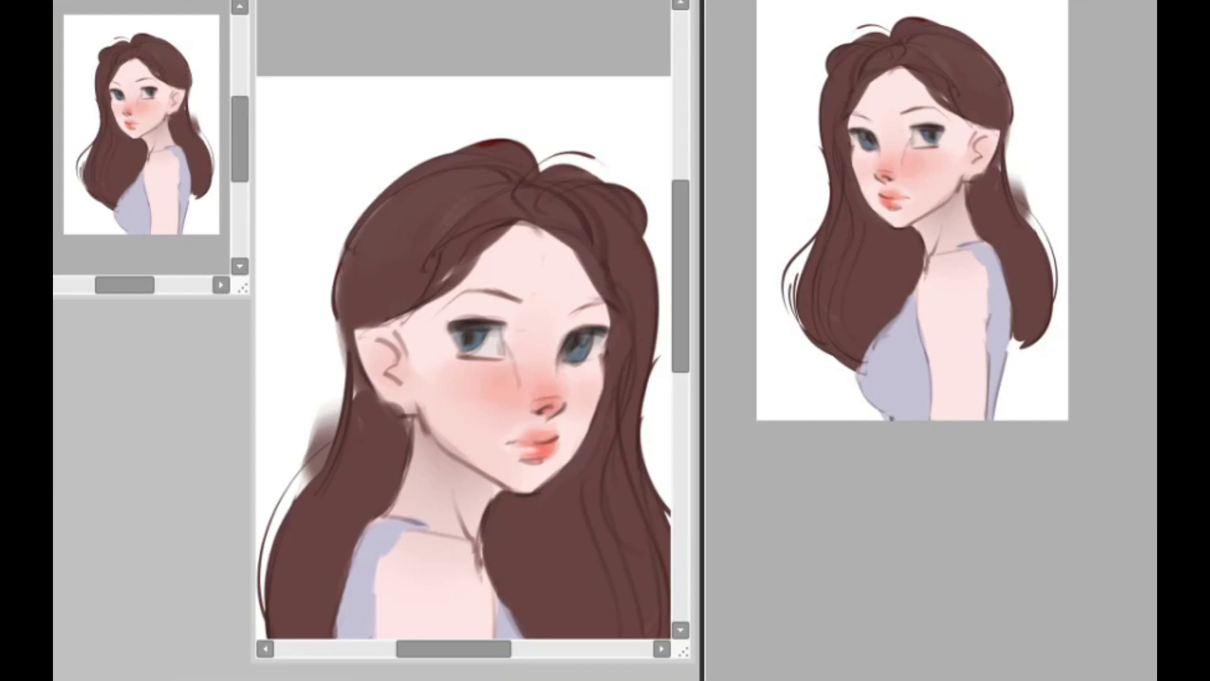
pyautogui.moveTo(872, 349)
pyautogui.mouseDown()
pyautogui.moveTo(901, 314)
pyautogui.moveTo(868, 362)
pyautogui.mouseUp()
pyautogui.keyDown('alt'); pyautogui.click(970, 271); pyautogui.keyUp('alt')
pyautogui.moveTo(987, 285); pyautogui.dragTo(981, 320)
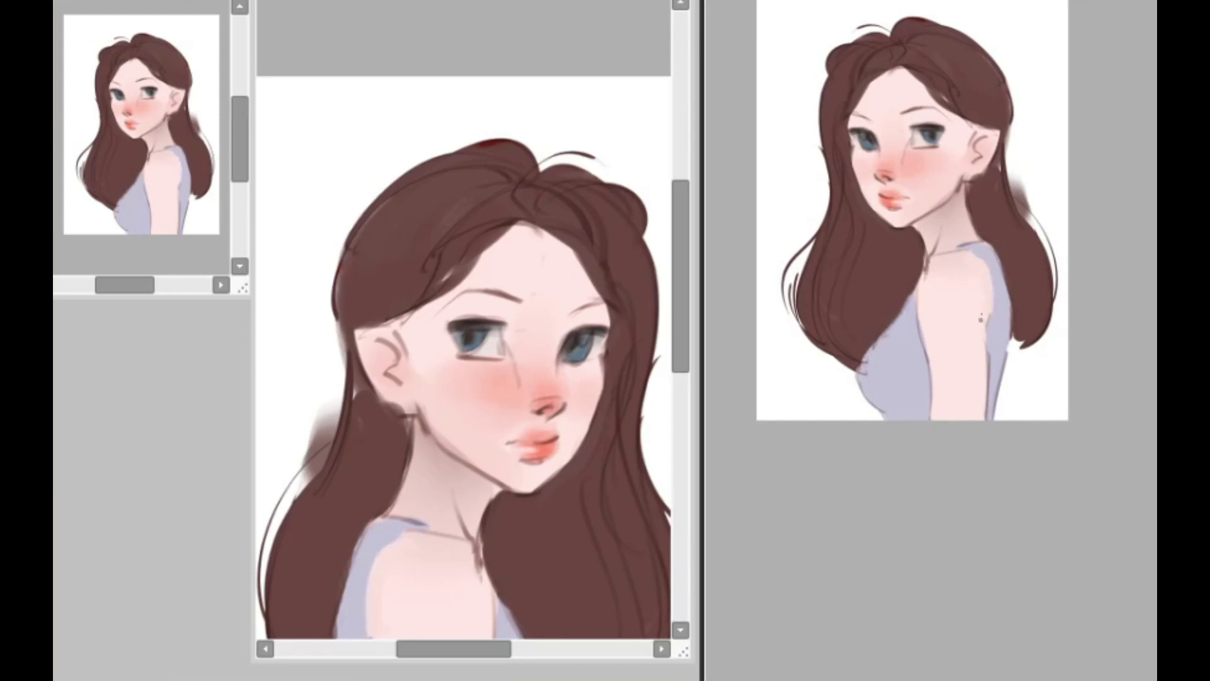
# Sample the hair brown and sharpen the hairline around the forehead and far temple.
pyautogui.keyDown('alt'); pyautogui.click(964, 186); pyautogui.keyUp('alt')
pyautogui.scroll(2, 895, 243)
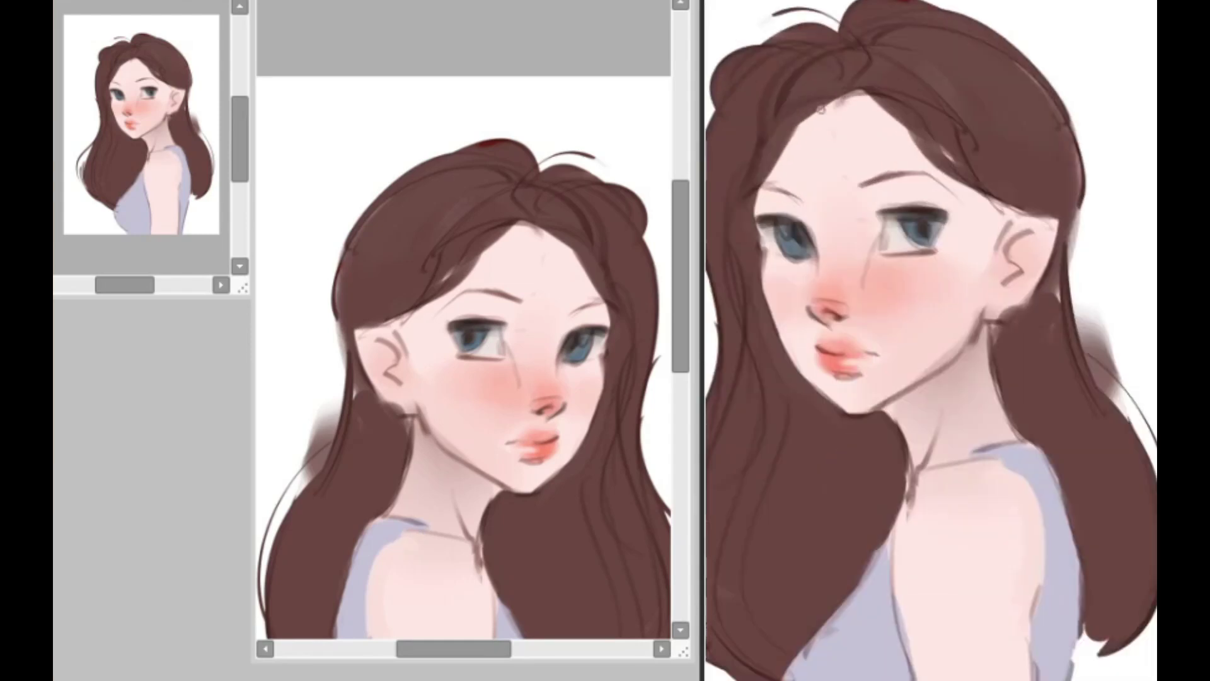
pyautogui.moveTo(870, 97); pyautogui.dragTo(954, 162)
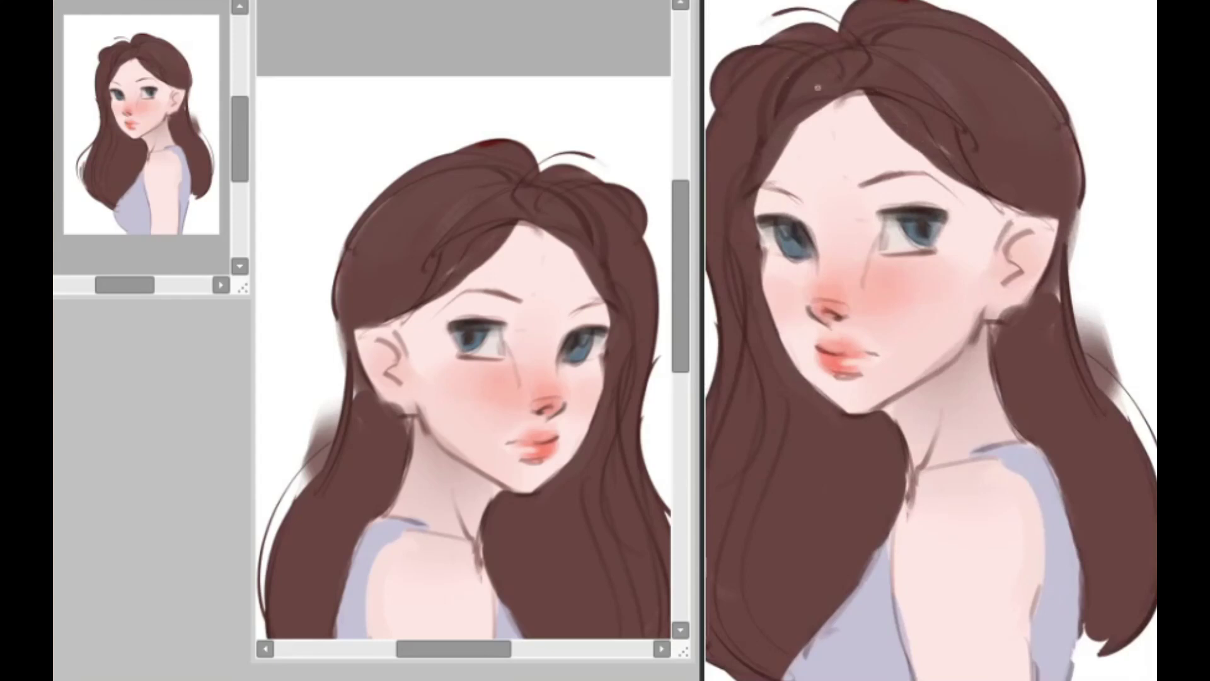
pyautogui.moveTo(827, 93)
pyautogui.mouseDown()
pyautogui.moveTo(782, 148)
pyautogui.moveTo(818, 116)
pyautogui.mouseUp()
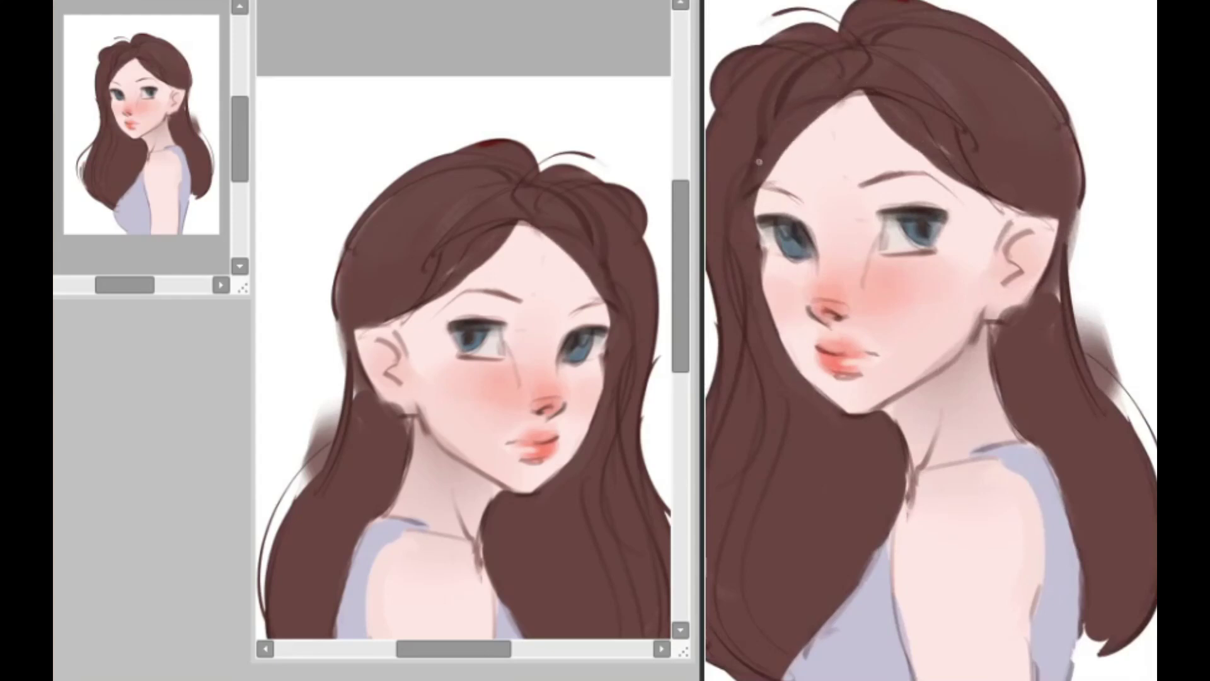
pyautogui.moveTo(754, 189); pyautogui.dragTo(754, 243)
# Rework the forehead hairline with sampled skin colour and hair brown, and touch up the near eye's upper lid.
pyautogui.keyDown('alt'); pyautogui.click(797, 161); pyautogui.keyUp('alt')
pyautogui.moveTo(782, 156); pyautogui.dragTo(866, 79)
pyautogui.moveTo(757, 178); pyautogui.dragTo(832, 89)
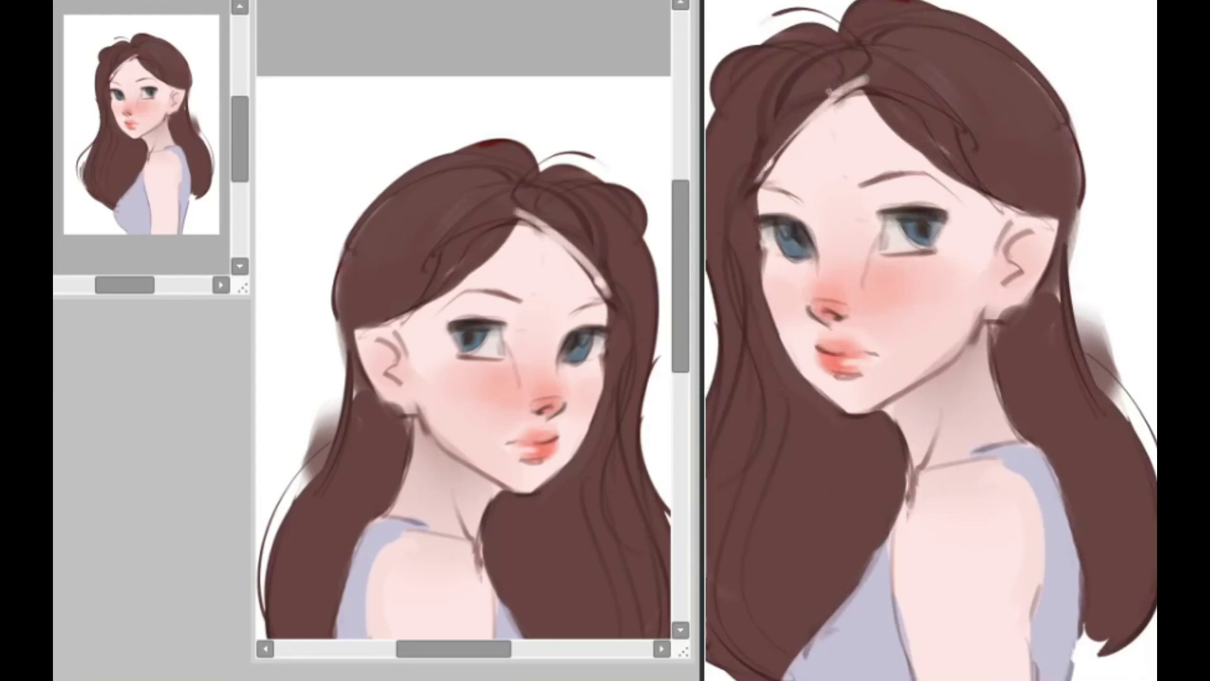
pyautogui.moveTo(751, 183)
pyautogui.mouseDown()
pyautogui.moveTo(851, 85)
pyautogui.moveTo(951, 158)
pyautogui.mouseUp()
pyautogui.moveTo(912, 217); pyautogui.dragTo(931, 213)
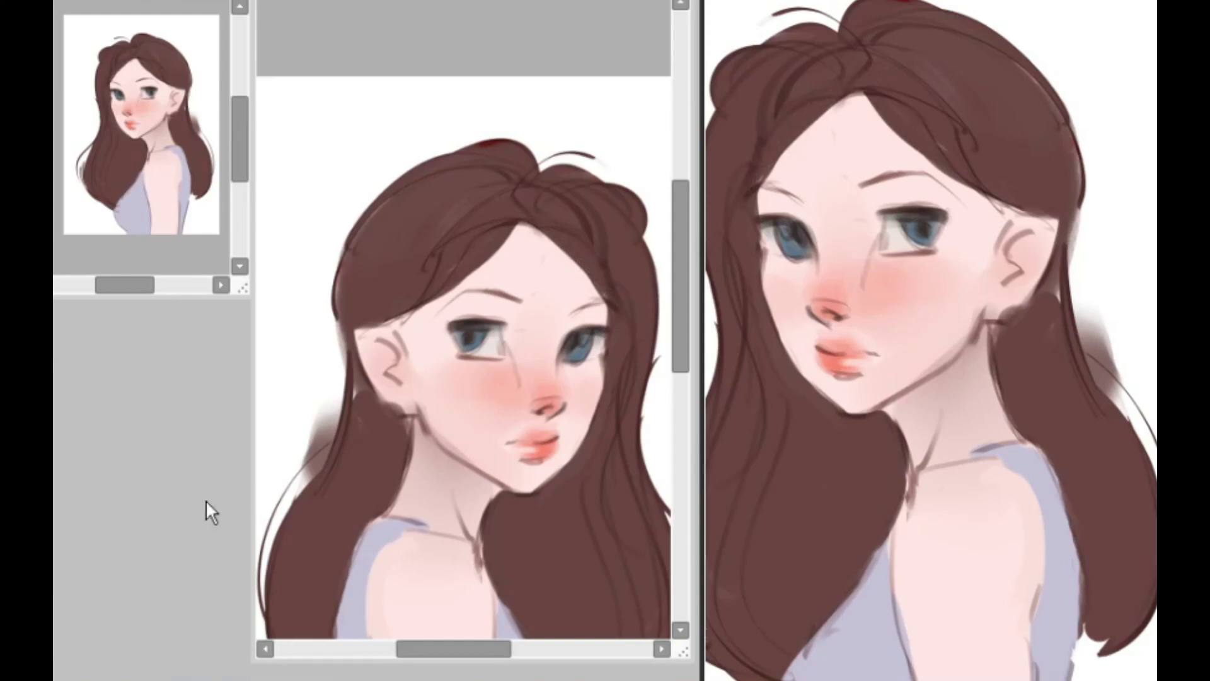
# Add pale lavender highlights to both irises and touch up the underside of the nose and the upper lip.
pyautogui.moveTo(897, 219); pyautogui.dragTo(923, 222)
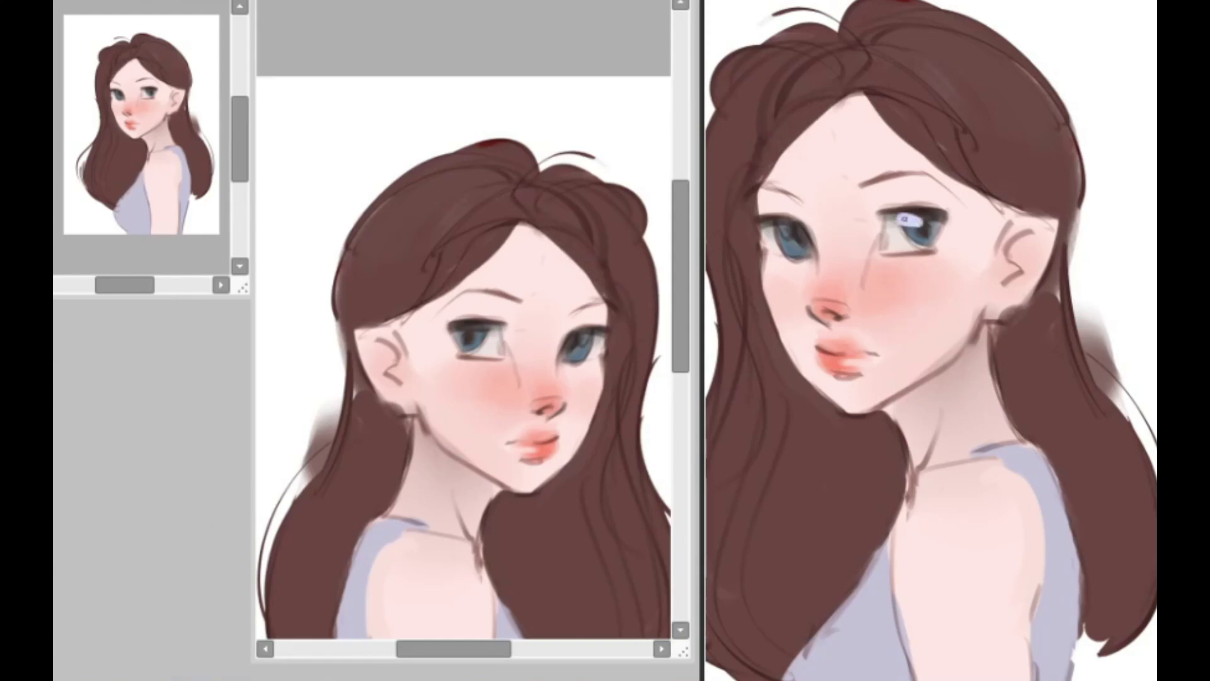
pyautogui.moveTo(782, 229); pyautogui.dragTo(798, 244)
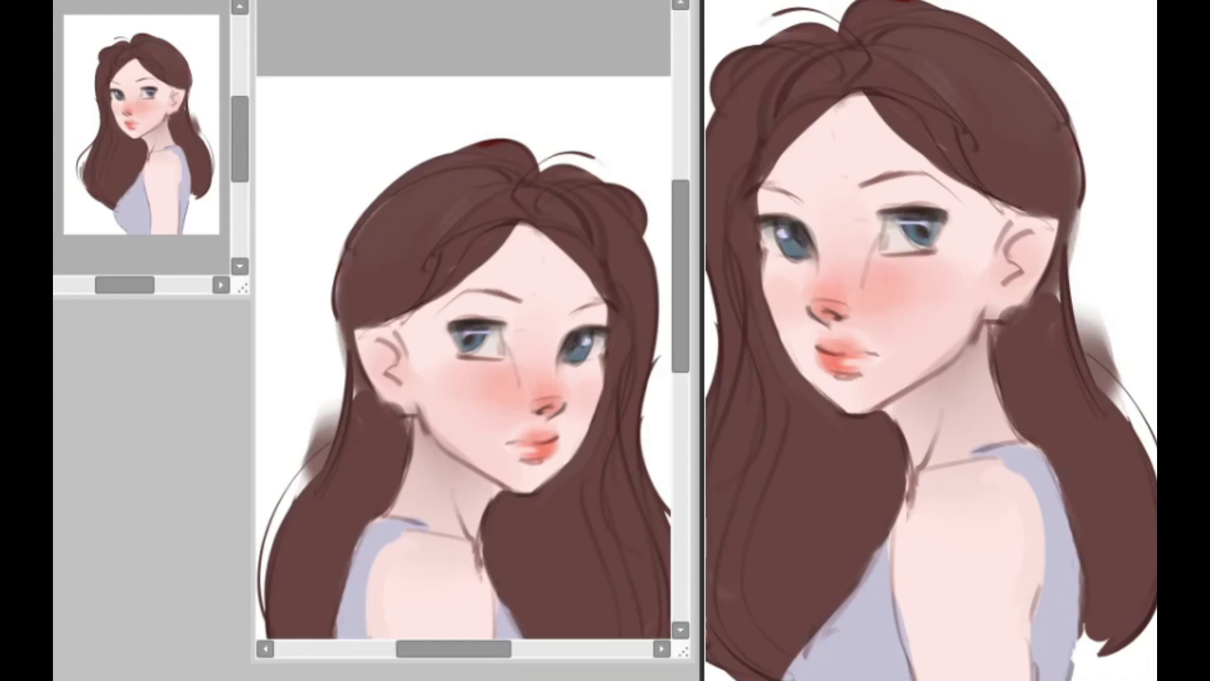
pyautogui.moveTo(816, 309); pyautogui.dragTo(840, 308)
pyautogui.moveTo(824, 345); pyautogui.dragTo(842, 336)
pyautogui.click(838, 327)
# Reshape the far side of the face from temple to cheek using hair brown and sampled skin colour.
pyautogui.moveTo(764, 249); pyautogui.dragTo(763, 286)
pyautogui.moveTo(763, 184)
pyautogui.mouseDown()
pyautogui.moveTo(759, 259)
pyautogui.moveTo(792, 349)
pyautogui.mouseUp()
pyautogui.moveTo(755, 232)
pyautogui.mouseDown()
pyautogui.moveTo(751, 189)
pyautogui.moveTo(806, 131)
pyautogui.mouseUp()
pyautogui.keyDown('alt'); pyautogui.click(782, 174); pyautogui.keyUp('alt')
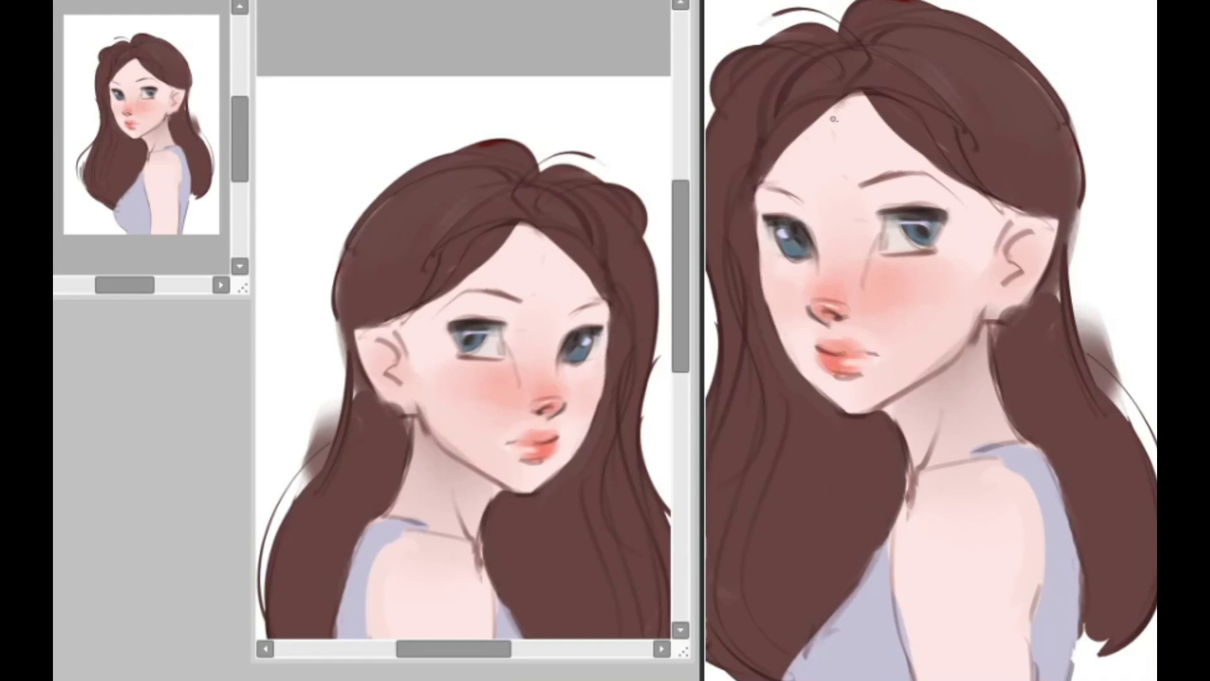
pyautogui.moveTo(754, 208); pyautogui.dragTo(759, 299)
pyautogui.moveTo(766, 257); pyautogui.dragTo(766, 302)
pyautogui.click(779, 288)
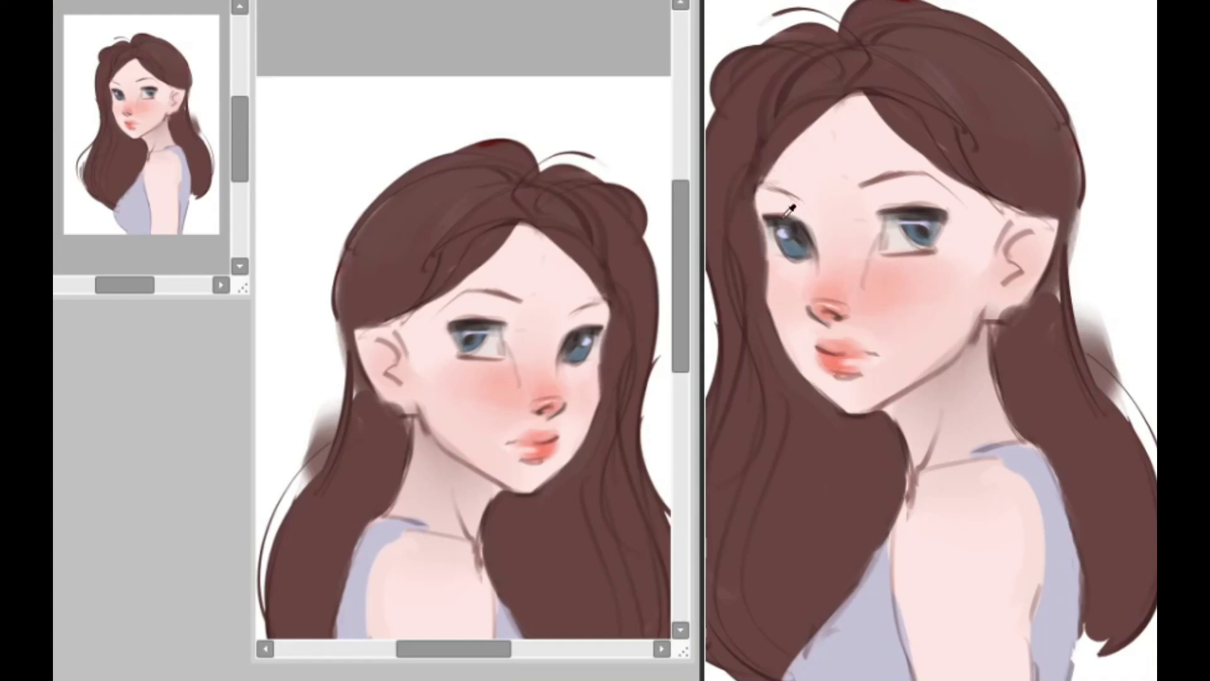
# Darken the far eye's upper lash line and the inner corner of the near eye.
pyautogui.moveTo(763, 222); pyautogui.dragTo(788, 214)
pyautogui.moveTo(760, 217); pyautogui.dragTo(807, 233)
pyautogui.moveTo(883, 214)
pyautogui.mouseDown()
pyautogui.moveTo(940, 225)
pyautogui.moveTo(893, 248)
pyautogui.mouseUp()
# Flip the canvas view horizontally and paint dark shading lines around the ear and down behind the jaw.
pyautogui.press('h')
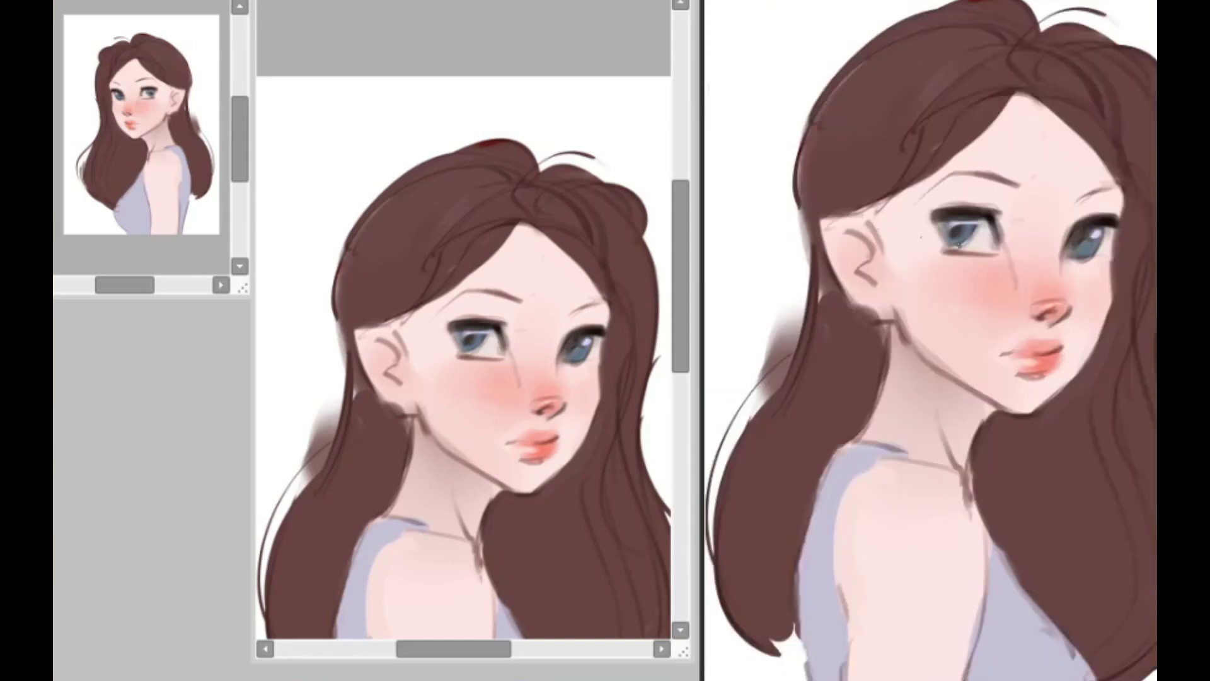
pyautogui.moveTo(1037, 215); pyautogui.dragTo(988, 217)
pyautogui.moveTo(801, 207)
pyautogui.mouseDown()
pyautogui.moveTo(774, 223)
pyautogui.moveTo(774, 251)
pyautogui.mouseUp()
pyautogui.moveTo(779, 222)
pyautogui.mouseDown()
pyautogui.moveTo(842, 205)
pyautogui.moveTo(775, 249)
pyautogui.moveTo(826, 327)
pyautogui.moveTo(839, 410)
pyautogui.mouseUp()
pyautogui.moveTo(831, 341); pyautogui.dragTo(830, 409)
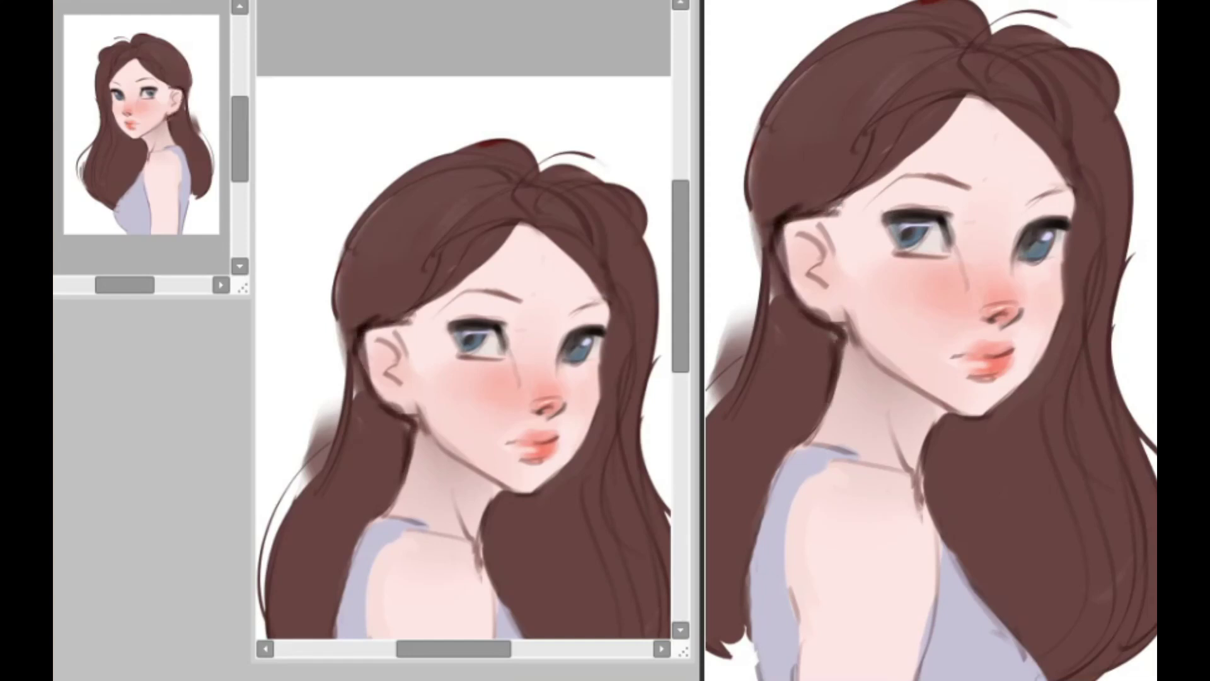
# Redefine the ear with sampled skin colour and blend brown hair around and behind it down to the neck.
pyautogui.keyDown('alt'); pyautogui.click(807, 259); pyautogui.keyUp('alt')
pyautogui.moveTo(782, 237)
pyautogui.mouseDown()
pyautogui.moveTo(803, 287)
pyautogui.moveTo(786, 236)
pyautogui.moveTo(812, 218)
pyautogui.moveTo(829, 243)
pyautogui.mouseUp()
pyautogui.moveTo(784, 295)
pyautogui.mouseDown()
pyautogui.moveTo(832, 331)
pyautogui.moveTo(811, 410)
pyautogui.mouseUp()
pyautogui.moveTo(760, 284)
pyautogui.mouseDown()
pyautogui.moveTo(779, 221)
pyautogui.moveTo(759, 287)
pyautogui.mouseUp()
pyautogui.moveTo(804, 319)
pyautogui.mouseDown()
pyautogui.moveTo(834, 337)
pyautogui.moveTo(840, 325)
pyautogui.moveTo(825, 365)
pyautogui.mouseUp()
pyautogui.moveTo(786, 251)
pyautogui.mouseDown()
pyautogui.moveTo(807, 308)
pyautogui.moveTo(831, 313)
pyautogui.mouseUp()
pyautogui.moveTo(803, 219)
pyautogui.mouseDown()
pyautogui.moveTo(766, 234)
pyautogui.moveTo(788, 208)
pyautogui.moveTo(826, 218)
pyautogui.moveTo(809, 309)
pyautogui.moveTo(829, 318)
pyautogui.mouseUp()
pyautogui.moveTo(779, 228)
pyautogui.mouseDown()
pyautogui.moveTo(788, 252)
pyautogui.moveTo(781, 192)
pyautogui.moveTo(766, 239)
pyautogui.moveTo(826, 217)
pyautogui.mouseUp()
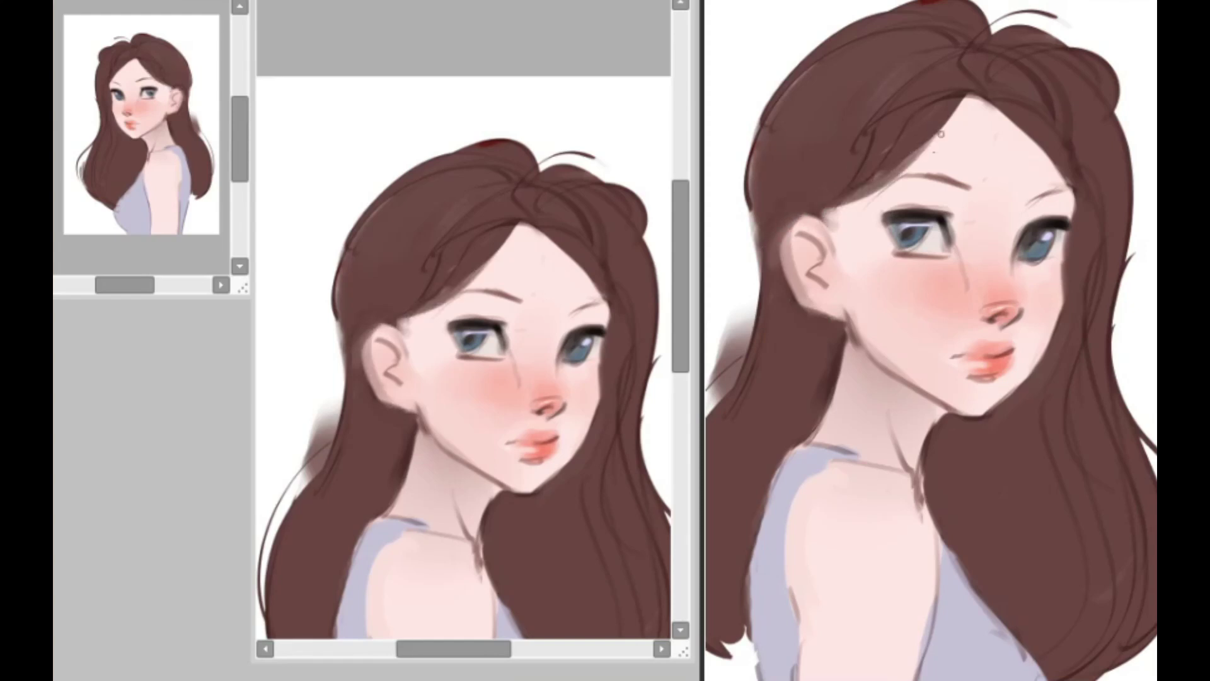
# Draw thin, loose brown strands along the outer edges of the hair on both sides.
pyautogui.scroll(-4, 865, 180)
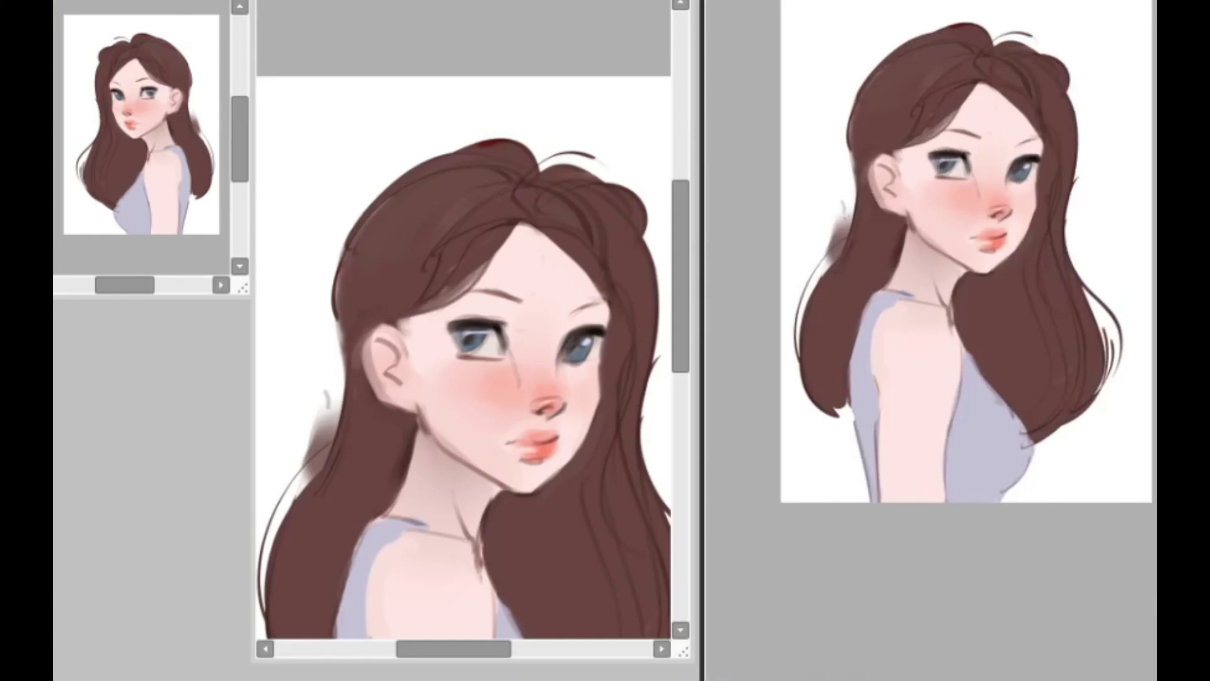
pyautogui.moveTo(830, 257); pyautogui.dragTo(784, 373)
pyautogui.scroll(-2, 1015, 242)
pyautogui.scroll(2, 1079, 240)
pyautogui.moveTo(1042, 292); pyautogui.dragTo(1007, 436)
pyautogui.scroll(1, 930, 252)
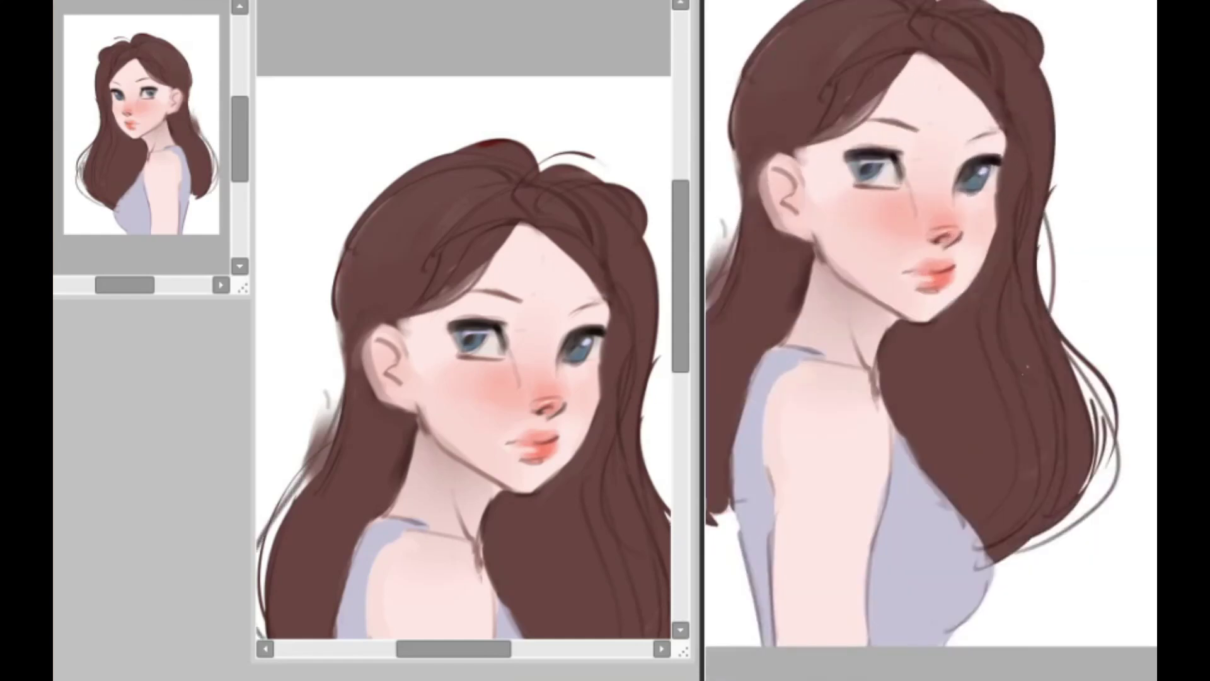
# Refine the jawline from below the ear to the chin.
pyautogui.scroll(-2, 931, 252)
pyautogui.scroll(2, 870, 249)
pyautogui.moveTo(844, 237)
pyautogui.mouseDown()
pyautogui.moveTo(875, 282)
pyautogui.moveTo(932, 314)
pyautogui.mouseUp()
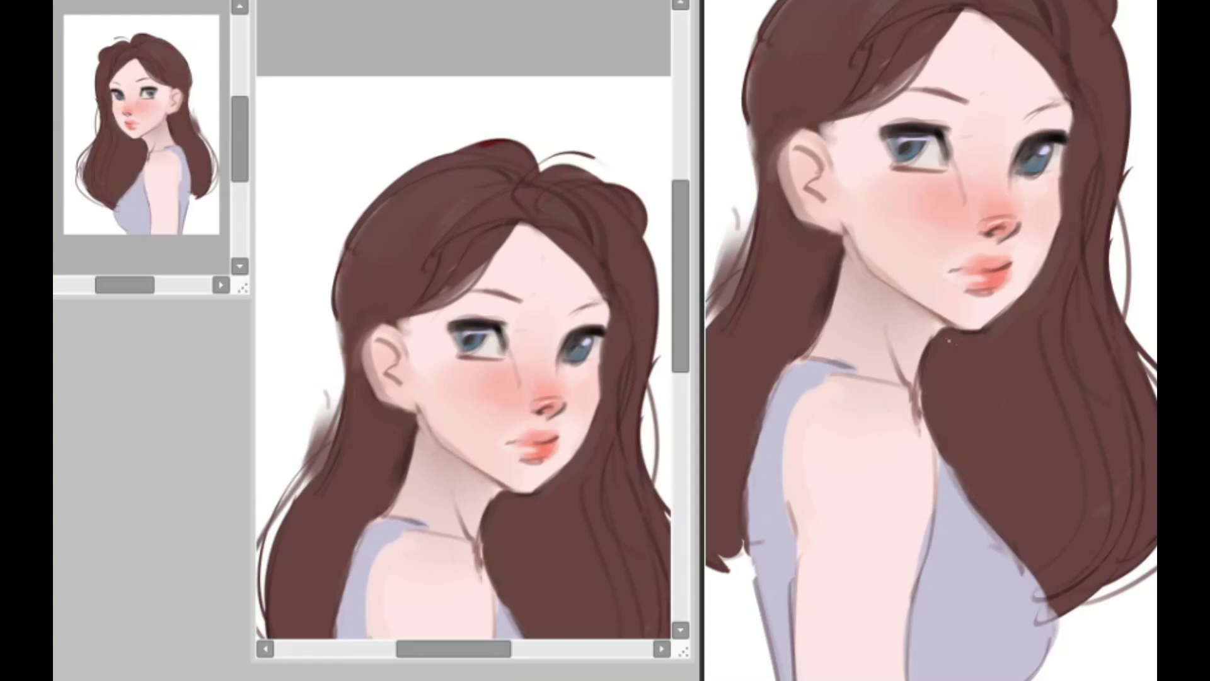
# Try extending the near eye's upper lid line toward the nose bridge, and undo the stroke.
pyautogui.scroll(-4, 908, 294)
pyautogui.scroll(5, 951, 213)
pyautogui.moveTo(826, 207)
pyautogui.mouseDown()
pyautogui.moveTo(796, 214)
pyautogui.moveTo(929, 214)
pyautogui.mouseUp()
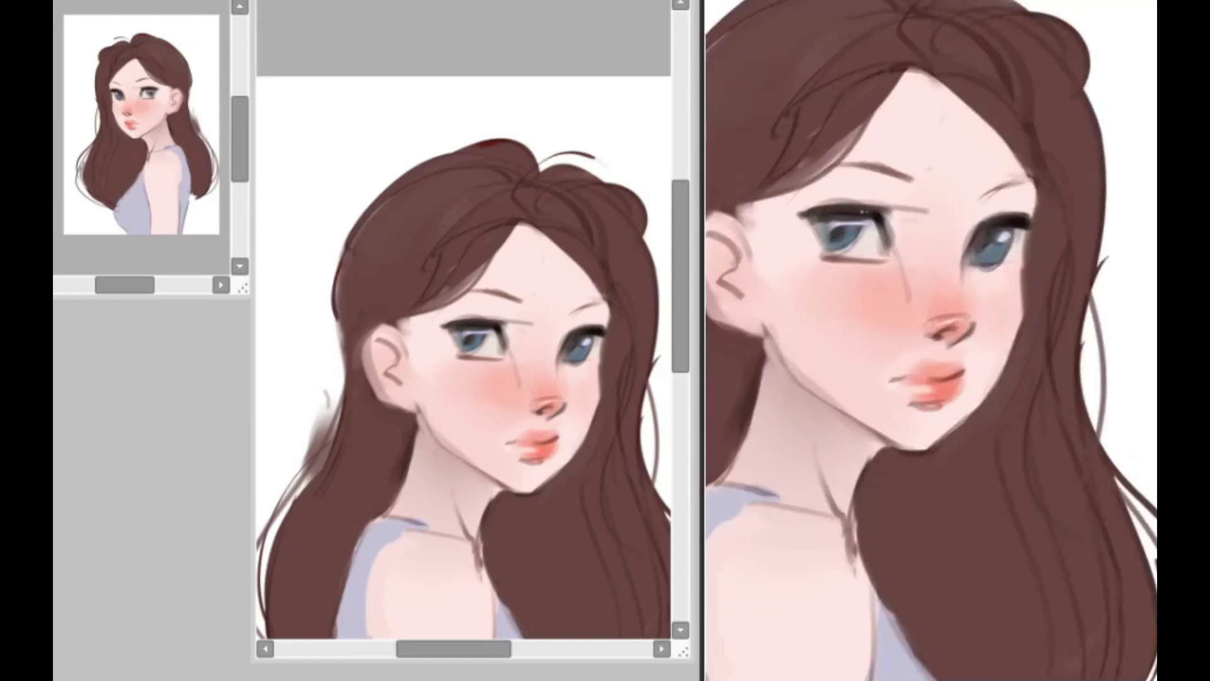
pyautogui.hotkey('ctrl', 'z')
pyautogui.scroll(-4, 933, 235)
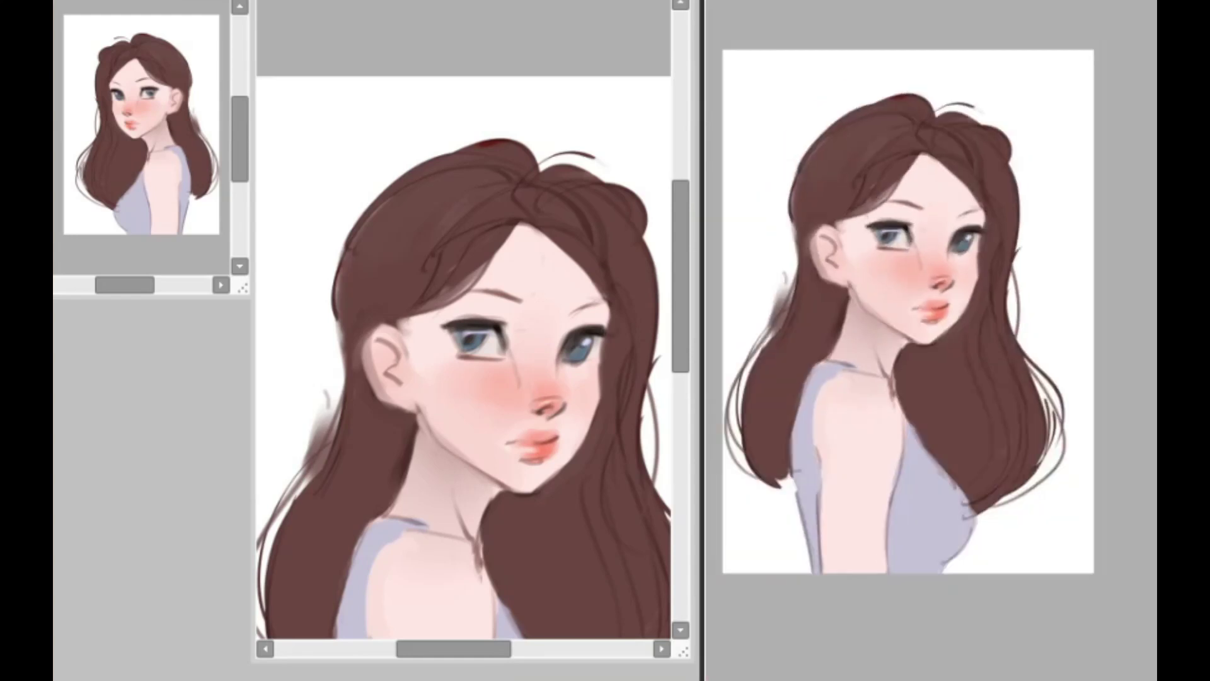